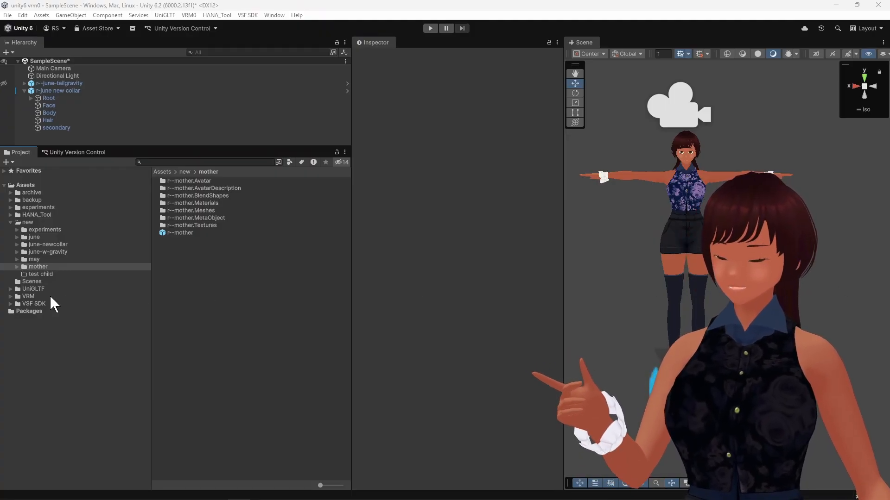
- Open the r--mother.BlendShapes folder inside the mother folder and select its BlendShape avatar asset
{"action": "left_click", "coordinate": [47, 268]}
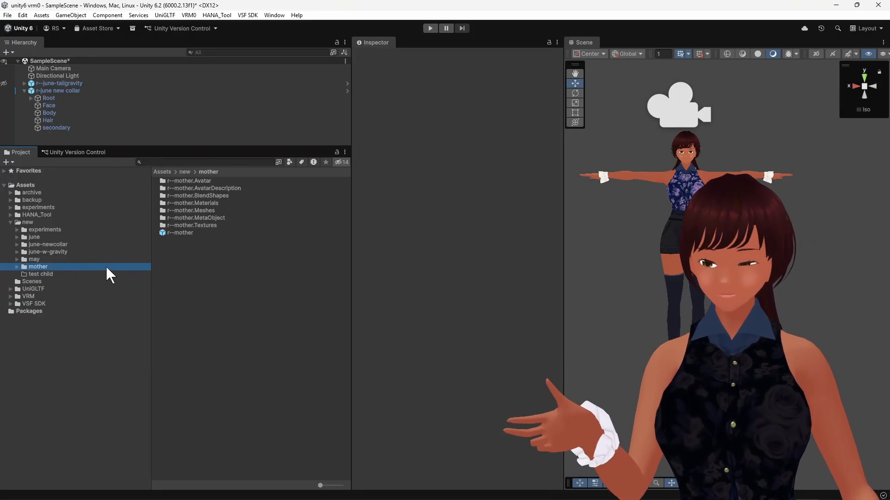
{"action": "double_click", "coordinate": [177, 195]}
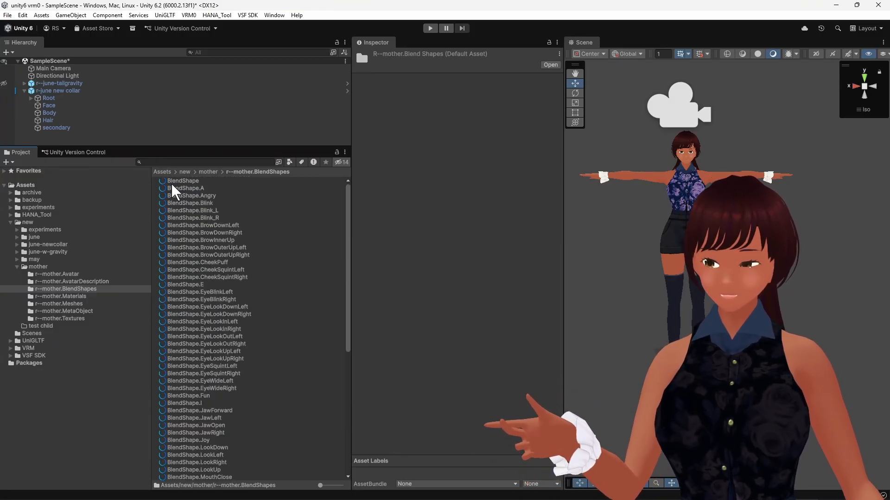
{"action": "left_click", "coordinate": [171, 179]}
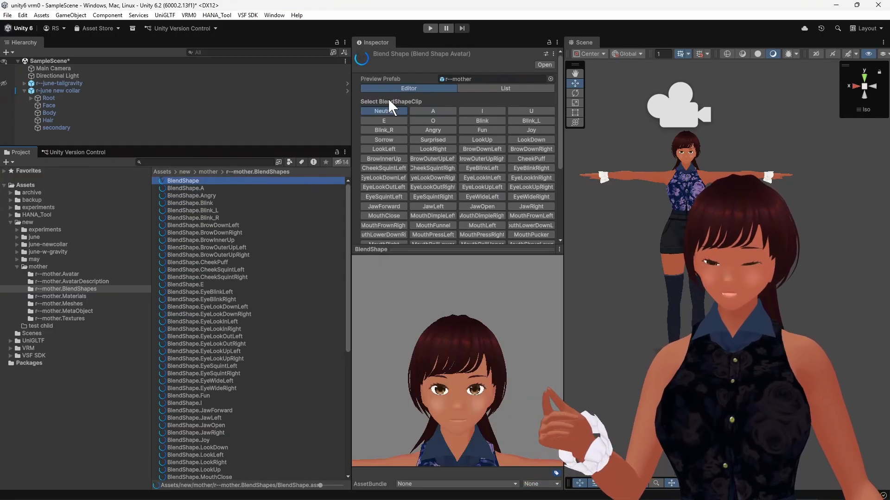
{"action": "left_click", "coordinate": [547, 54]}
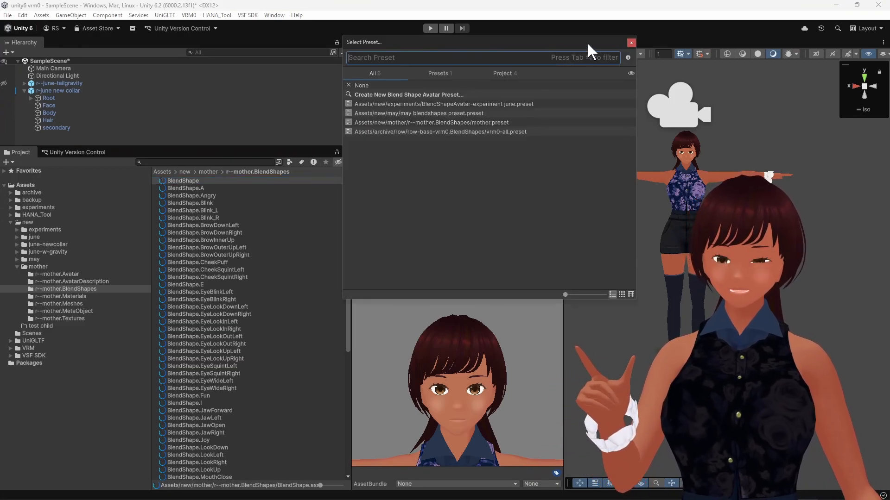
{"action": "left_click", "coordinate": [631, 42]}
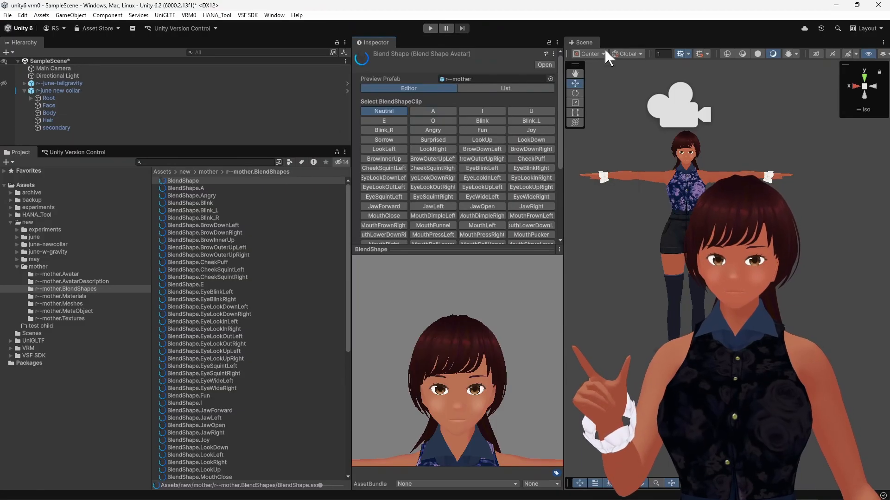
{"action": "left_click", "coordinate": [547, 53]}
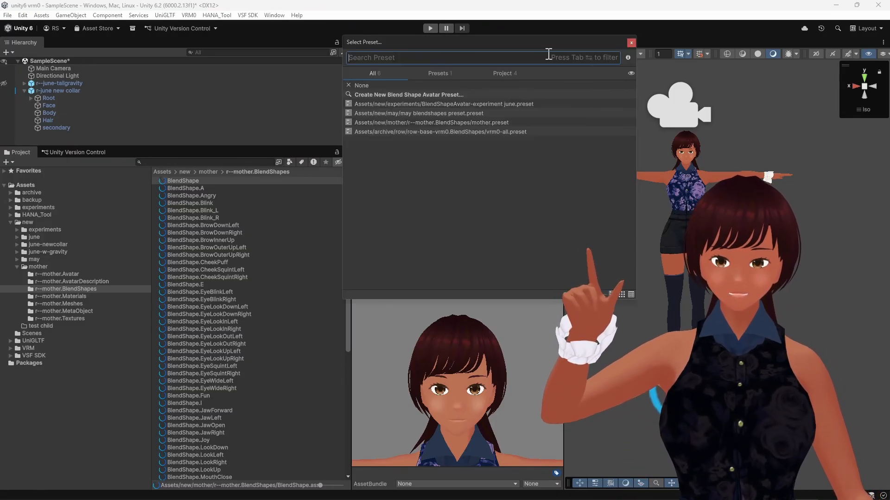
{"action": "left_click", "coordinate": [463, 96]}
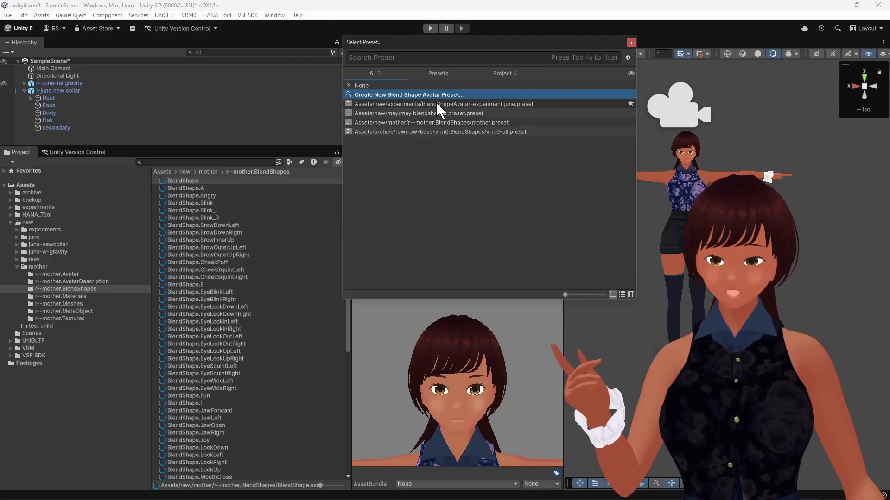
{"action": "left_click", "coordinate": [475, 124]}
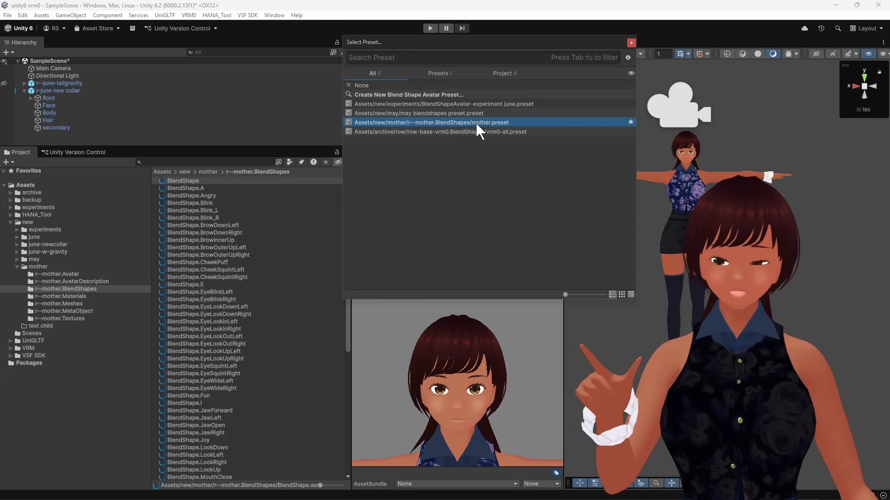
{"action": "left_click", "coordinate": [412, 94]}
{"action": "double_click", "coordinate": [421, 94]}
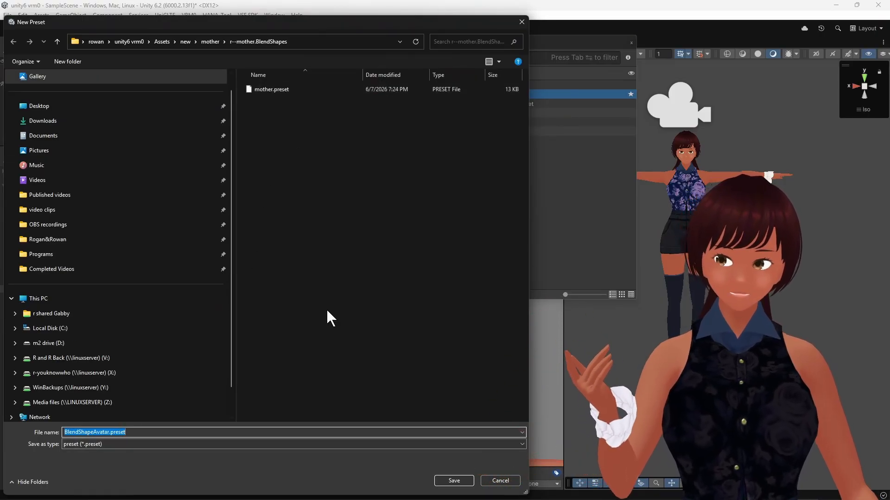
{"action": "left_click", "coordinate": [492, 482]}
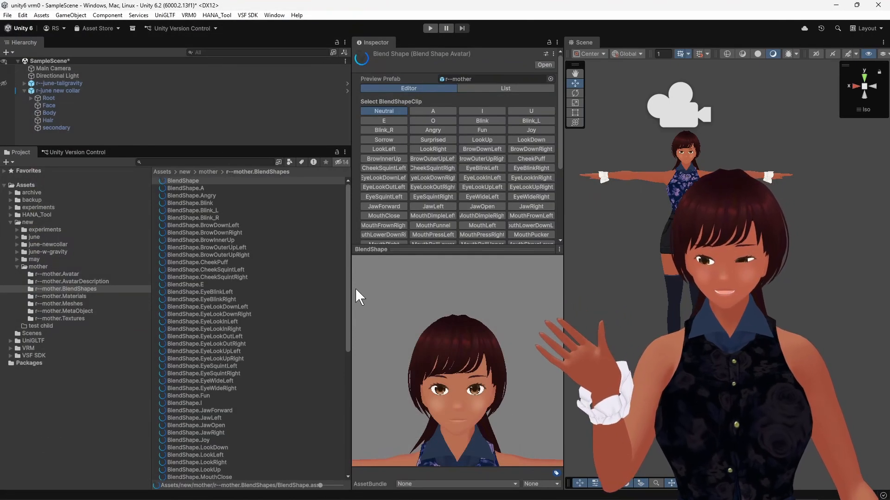
- Look through the mother avatar's blend shape clips and examine the JawOpen clip's Face slider values
{"action": "left_click_drag", "start_coordinate": [347, 288], "coordinate": [346, 368]}
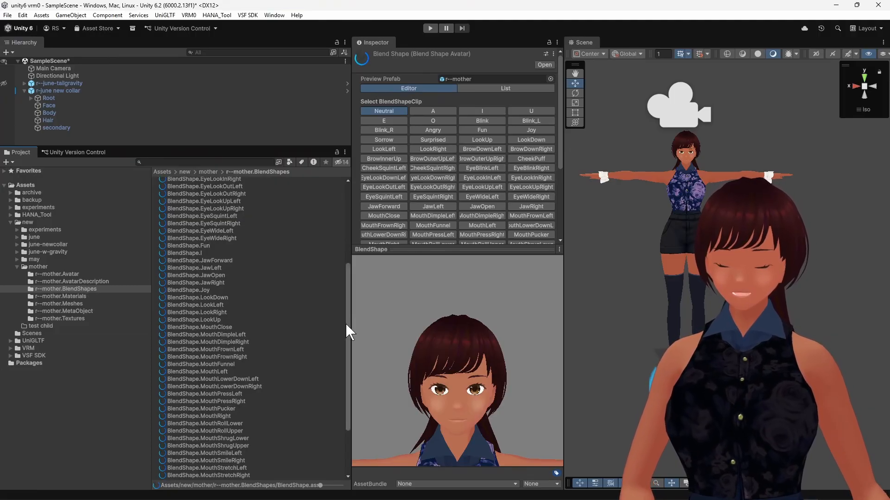
{"action": "scroll", "coordinate": [345, 334], "scroll_direction": "down", "scroll_amount": 2}
{"action": "left_click_drag", "start_coordinate": [344, 347], "coordinate": [345, 260]}
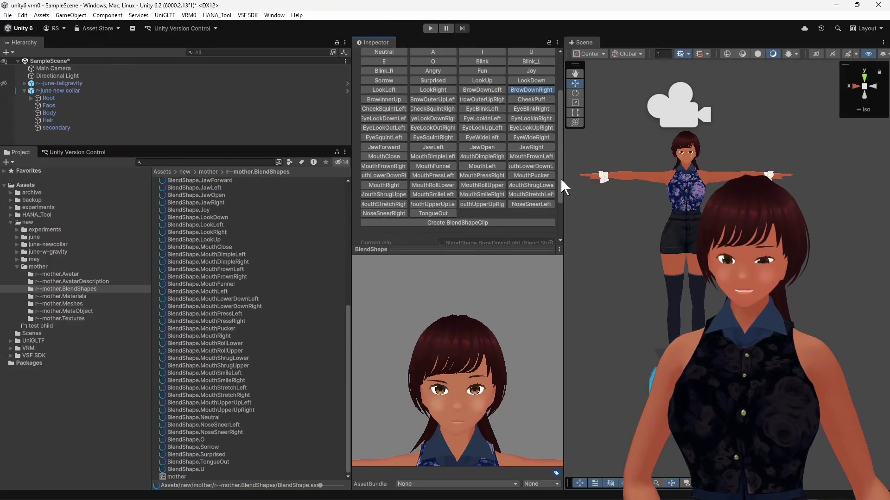
{"action": "left_click_drag", "start_coordinate": [561, 177], "coordinate": [560, 196]}
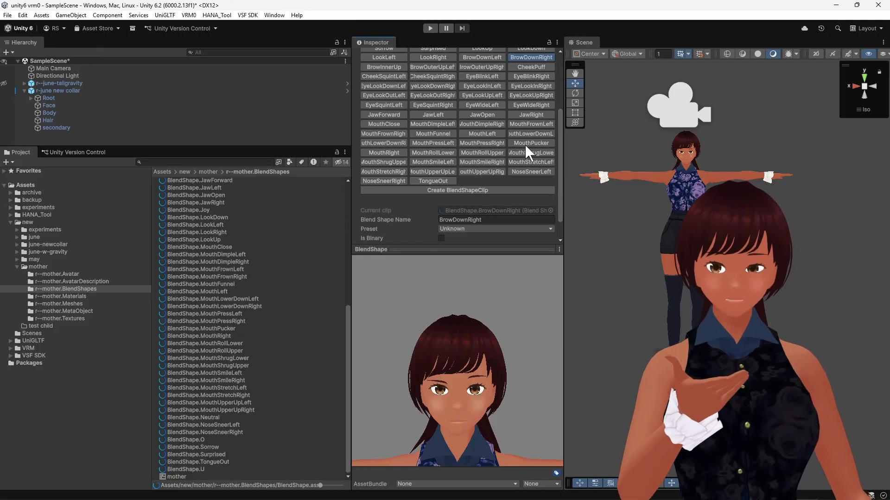
{"action": "left_click", "coordinate": [480, 117]}
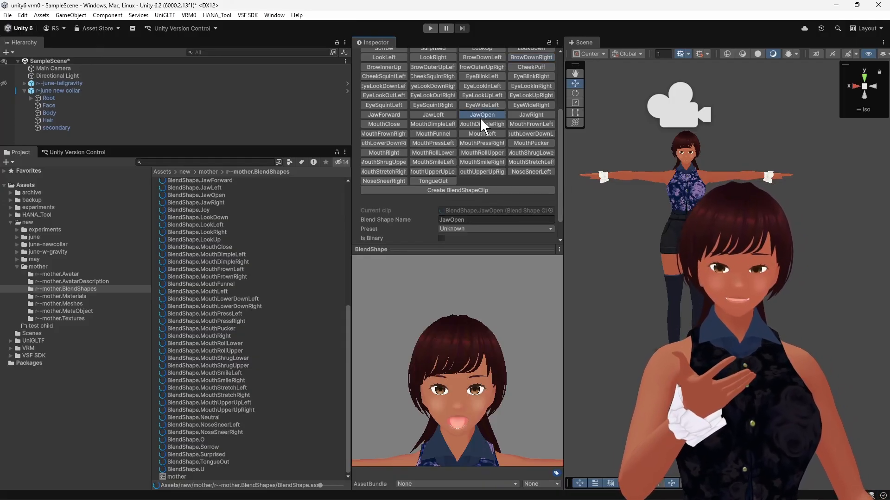
{"action": "scroll", "coordinate": [487, 189], "scroll_direction": "down", "scroll_amount": 2}
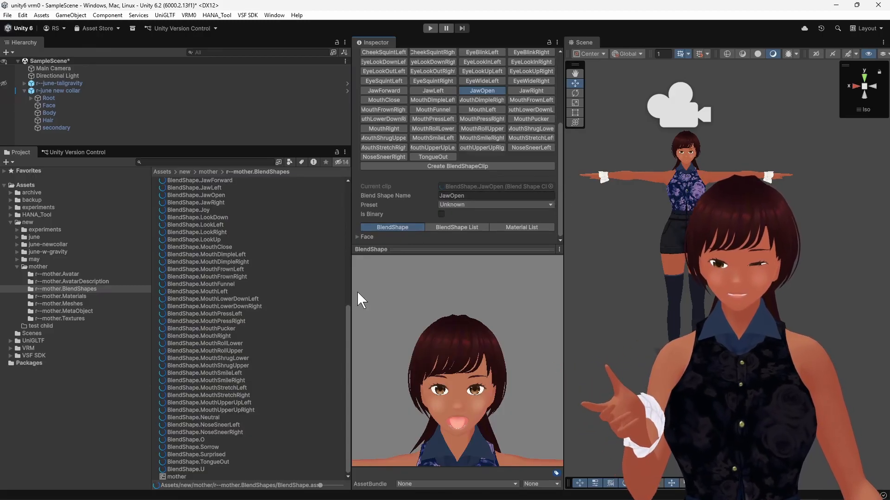
{"action": "left_click", "coordinate": [357, 236]}
{"action": "scroll", "coordinate": [463, 224], "scroll_direction": "down", "scroll_amount": 8}
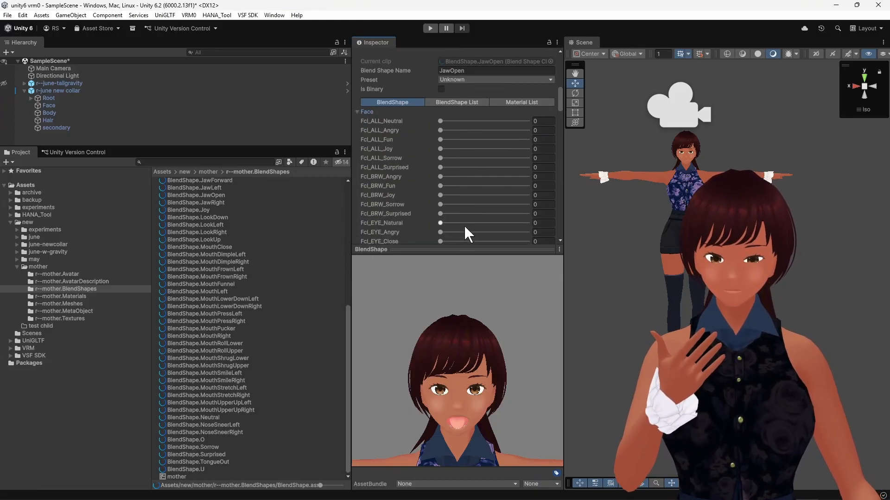
{"action": "scroll", "coordinate": [464, 224], "scroll_direction": "down", "scroll_amount": 15}
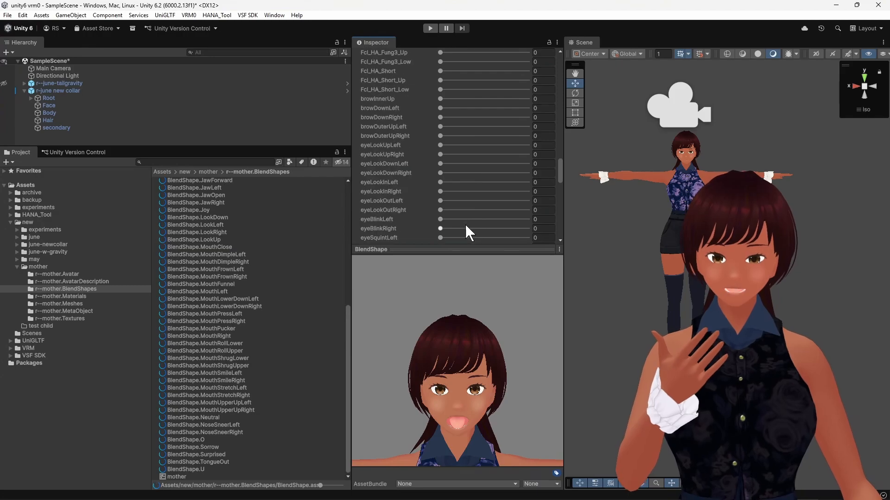
{"action": "scroll", "coordinate": [465, 223], "scroll_direction": "down", "scroll_amount": 4}
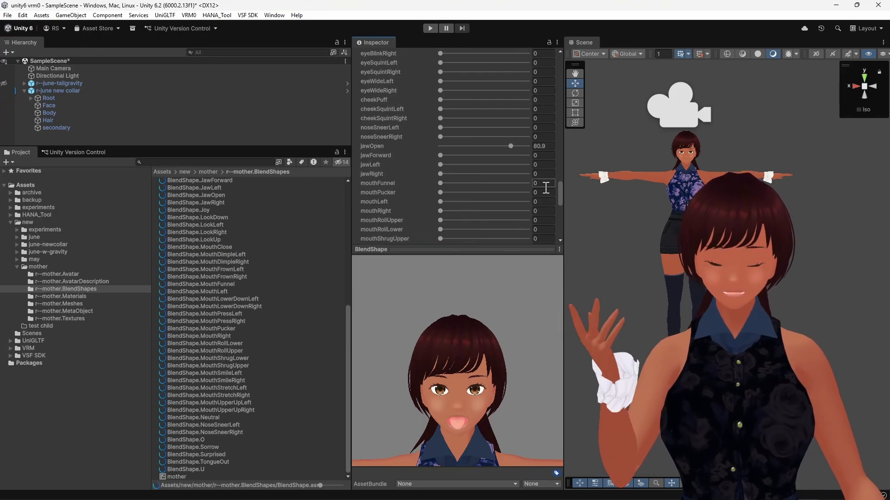
{"action": "left_click_drag", "start_coordinate": [560, 191], "coordinate": [564, 77]}
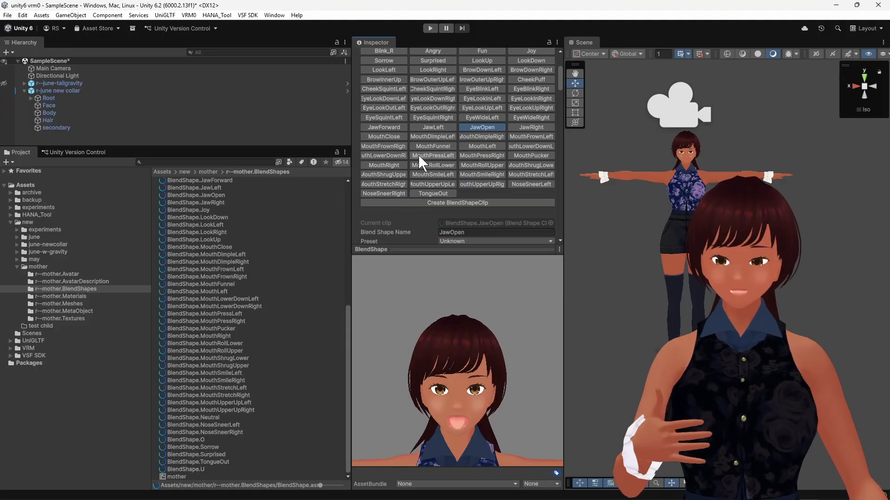
- Examine the LookDown clip's blend shape list and its material list with the clothing colour entries
{"action": "scroll", "coordinate": [472, 145], "scroll_direction": "up", "scroll_amount": 3}
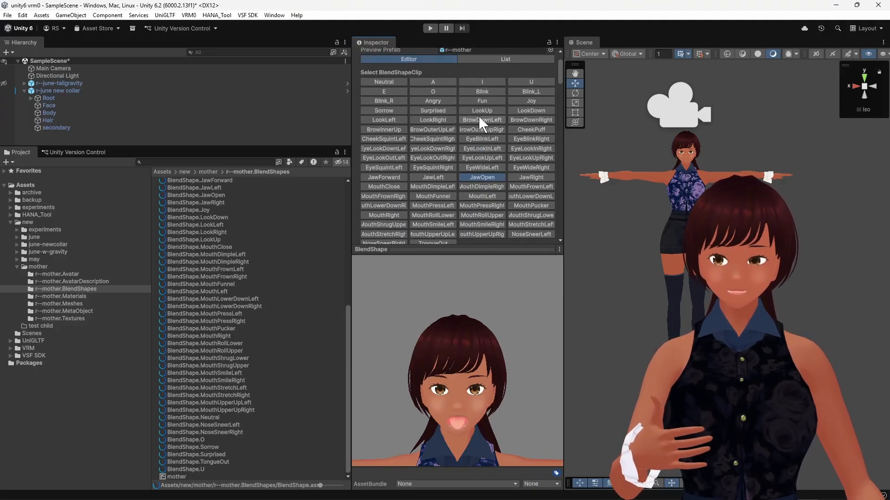
{"action": "left_click", "coordinate": [513, 111]}
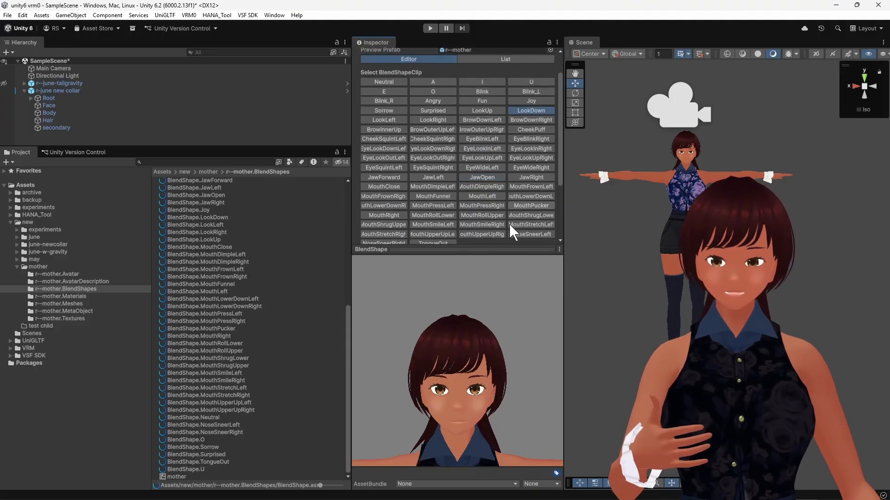
{"action": "scroll", "coordinate": [524, 211], "scroll_direction": "down", "scroll_amount": 3}
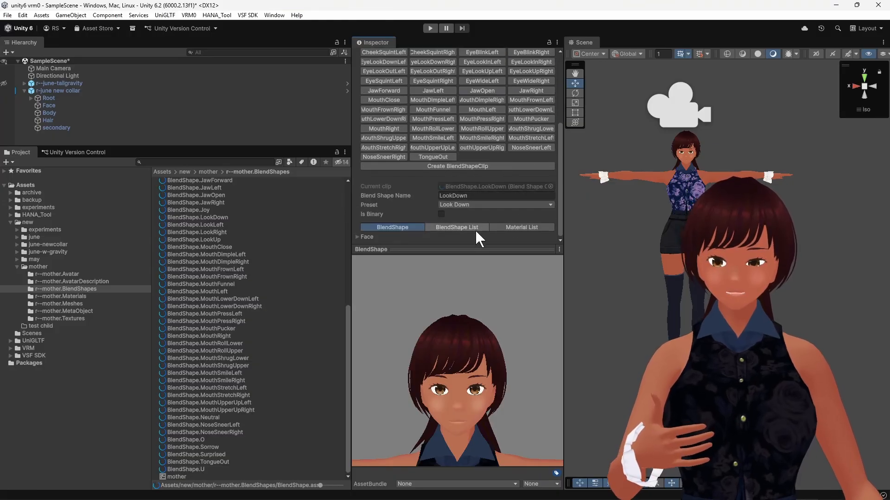
{"action": "left_click", "coordinate": [457, 227]}
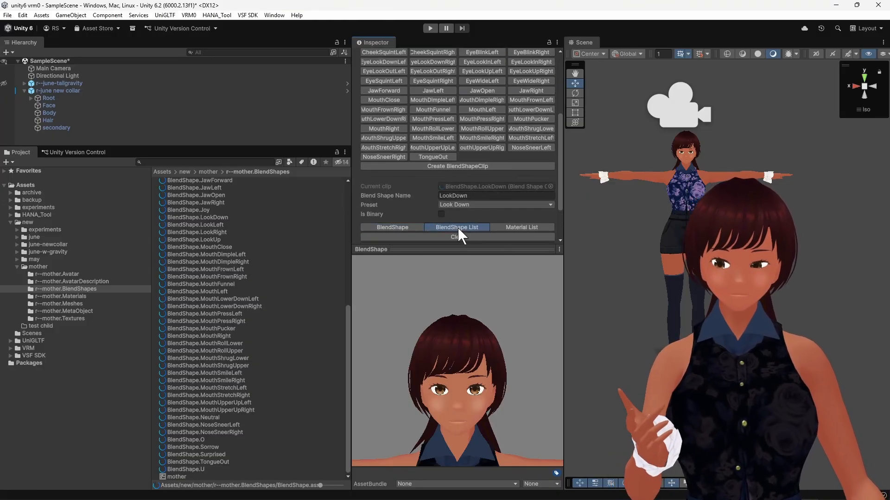
{"action": "scroll", "coordinate": [458, 227], "scroll_direction": "down", "scroll_amount": 2}
{"action": "left_click", "coordinate": [514, 174]}
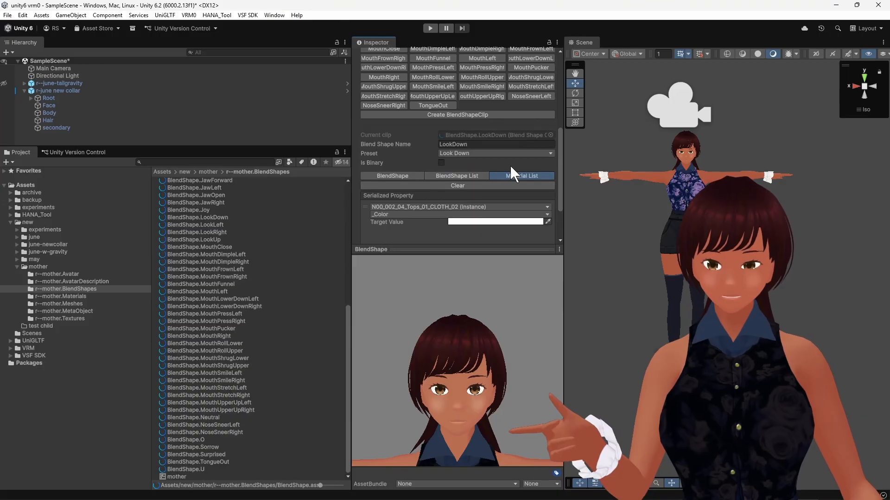
{"action": "scroll", "coordinate": [510, 166], "scroll_direction": "down", "scroll_amount": 2}
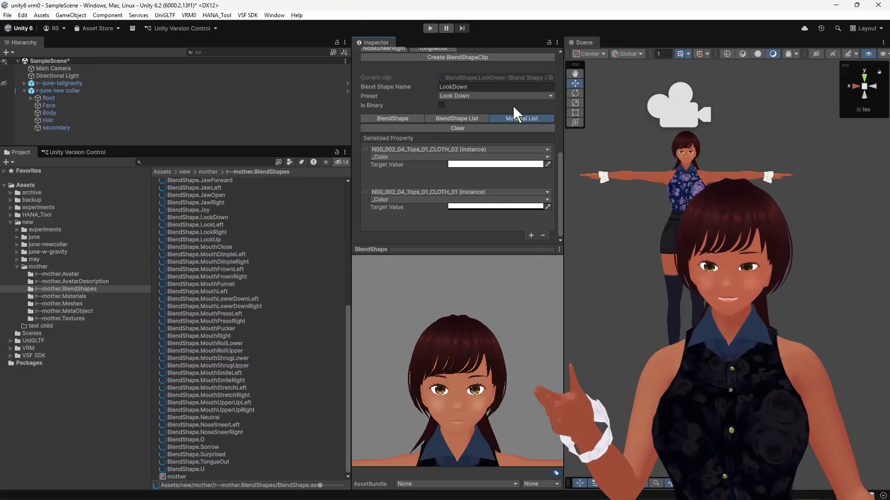
{"action": "scroll", "coordinate": [439, 155], "scroll_direction": "up", "scroll_amount": 8}
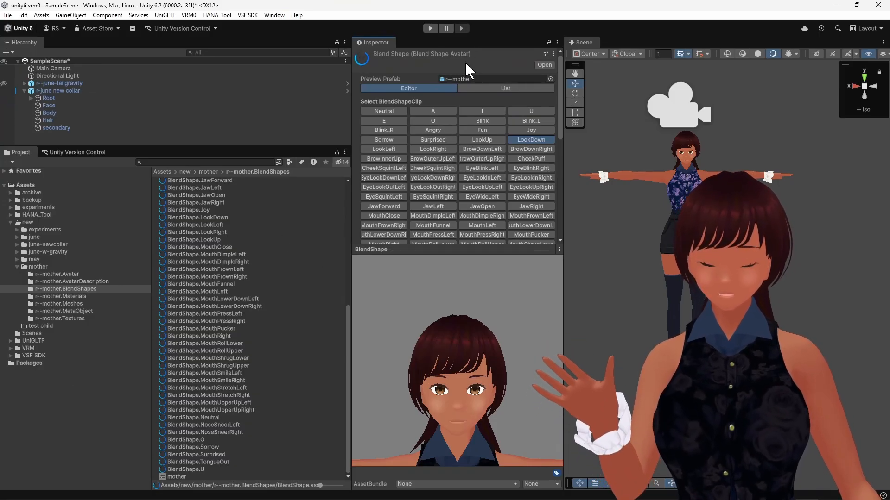
- Import the test-child avatar as VRM 0.x into the new/test child folder and open its test-child.BlendShapes folder
{"action": "left_click", "coordinate": [86, 428]}
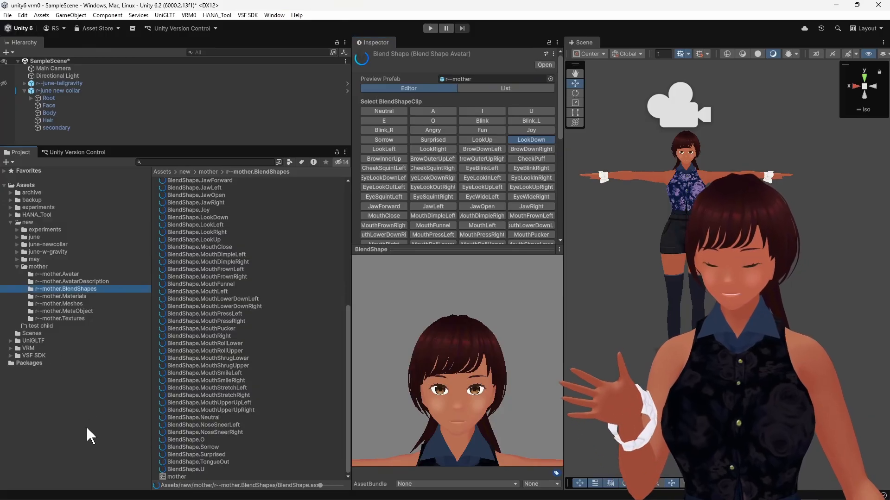
{"action": "left_click", "coordinate": [41, 326]}
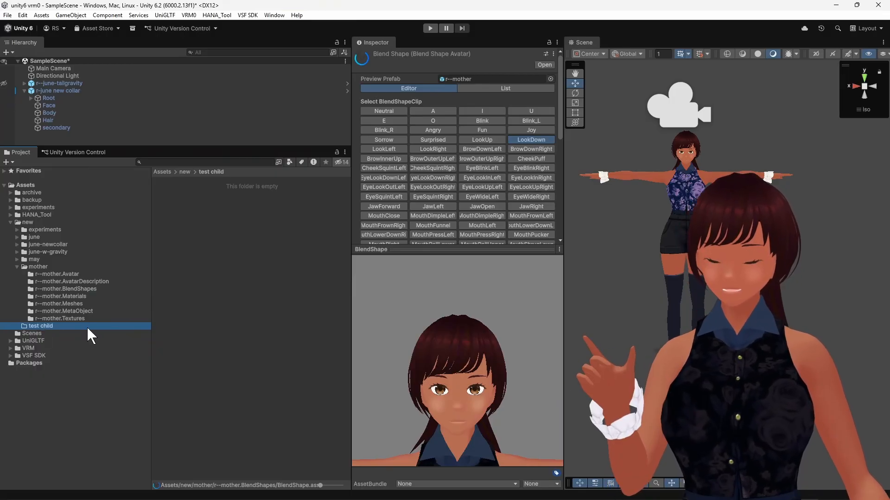
{"action": "key", "text": "F2"}
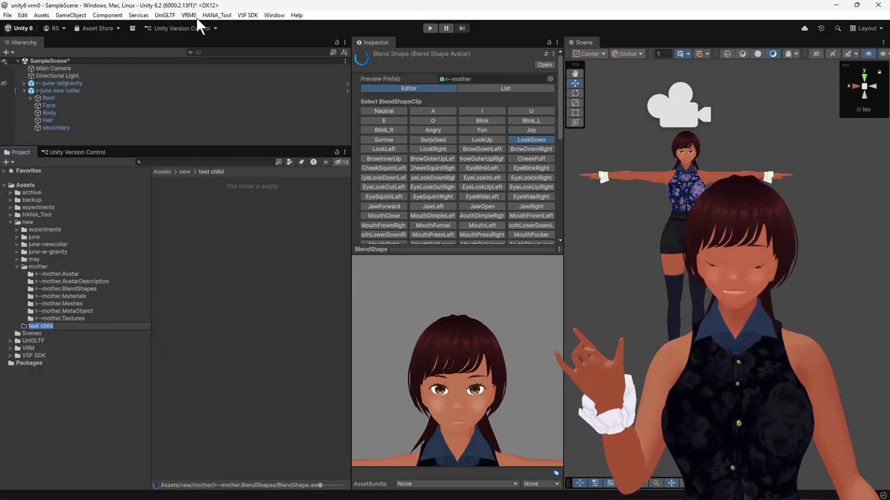
{"action": "left_click", "coordinate": [194, 16]}
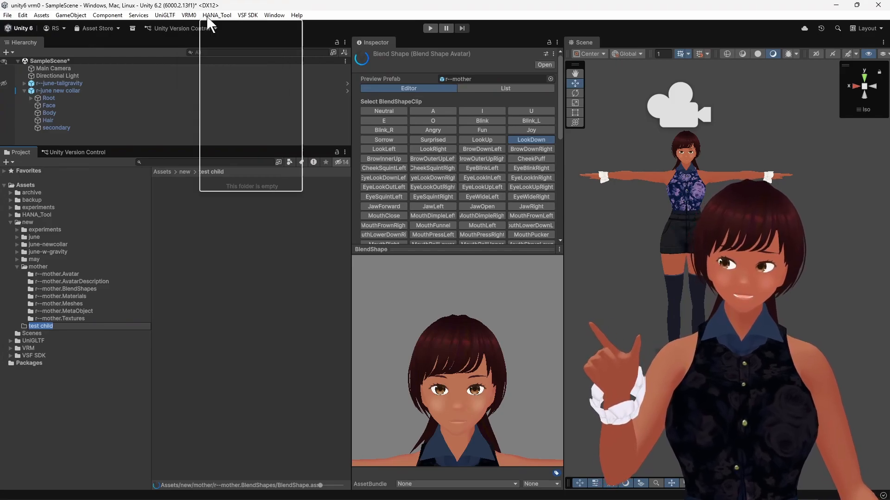
{"action": "mouse_move", "coordinate": [242, 15]}
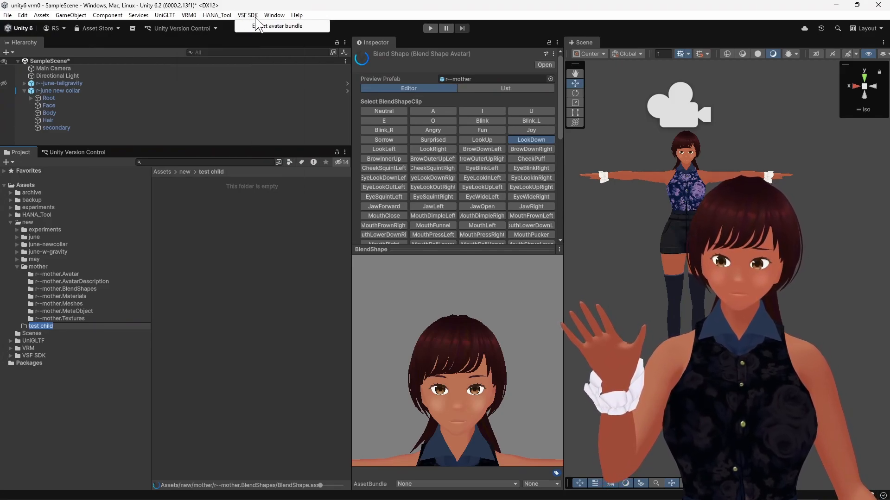
{"action": "mouse_move", "coordinate": [186, 20]}
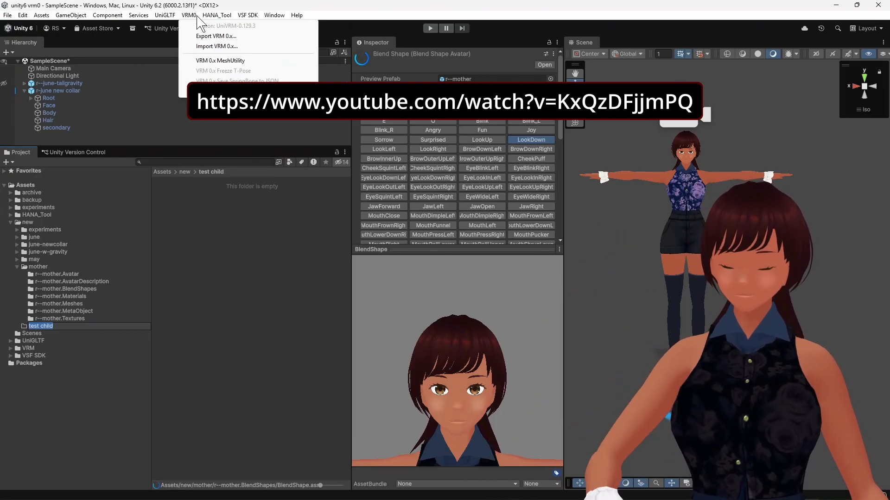
{"action": "left_click", "coordinate": [216, 48]}
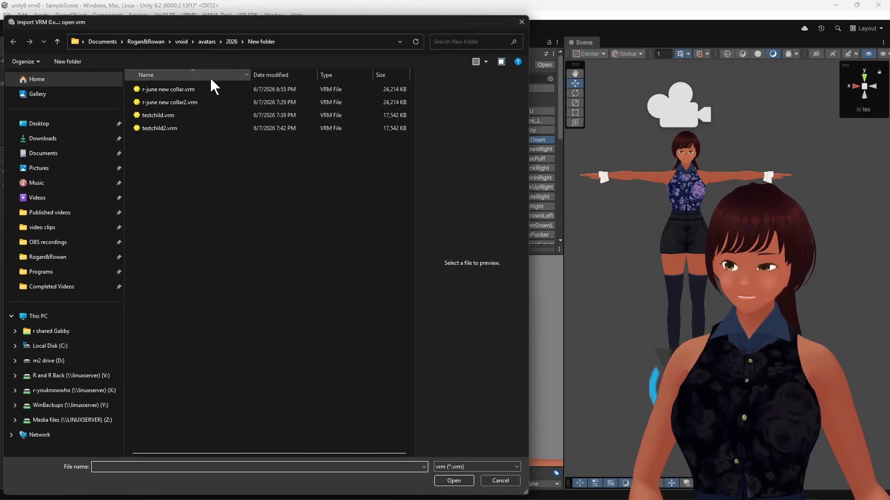
{"action": "key", "text": "Escape"}
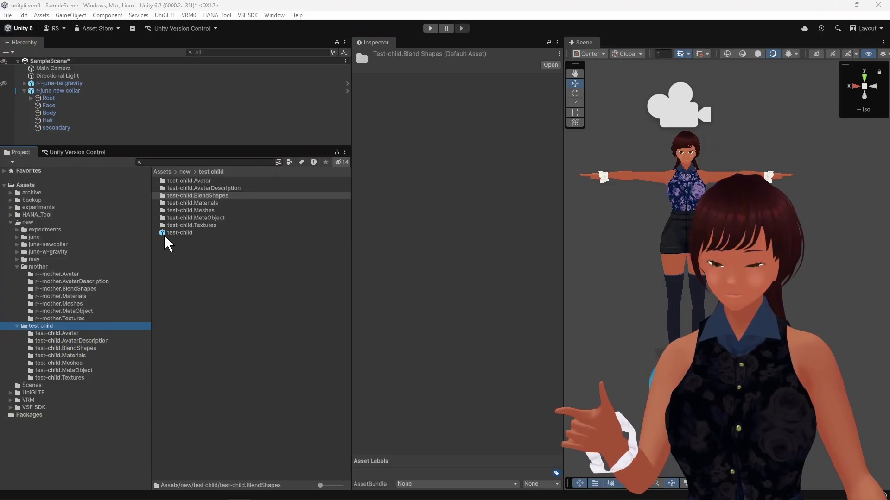
{"action": "double_click", "coordinate": [187, 197]}
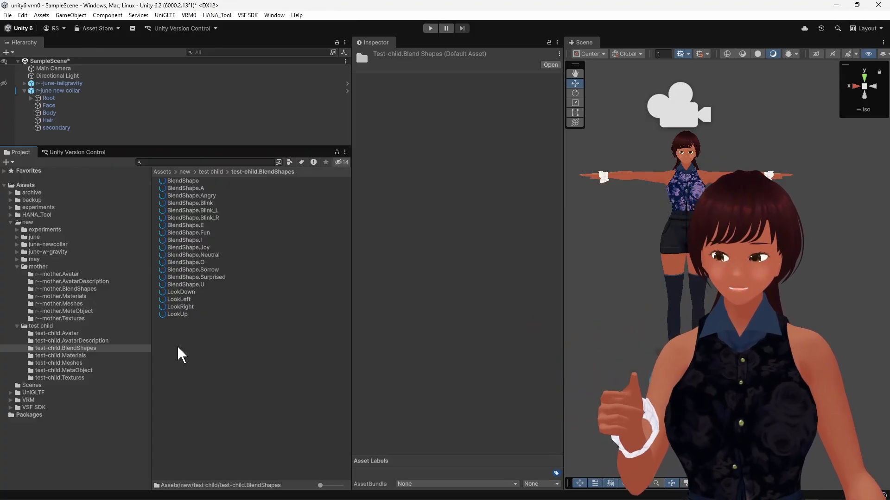
- Place the test-child prefab from the test child folder in the scene and expand its hierarchy
{"action": "left_click", "coordinate": [35, 325]}
{"action": "left_click_drag", "start_coordinate": [179, 231], "coordinate": [66, 104]}
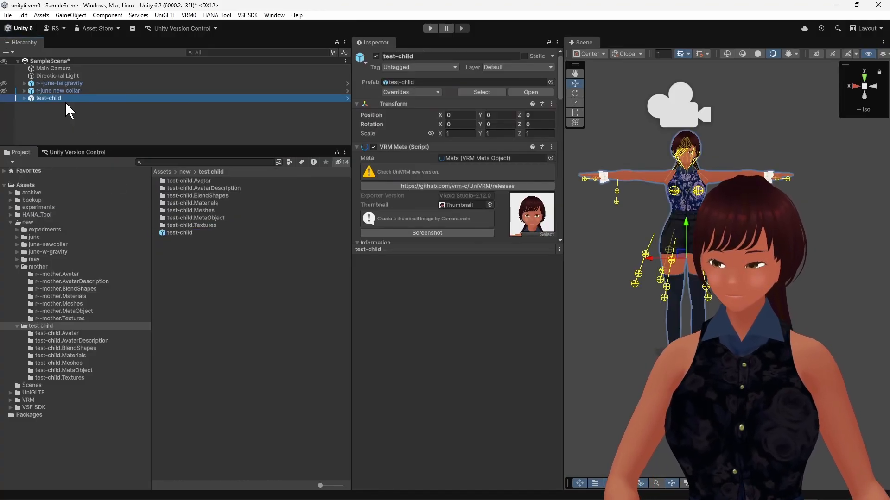
{"action": "left_click", "coordinate": [23, 97]}
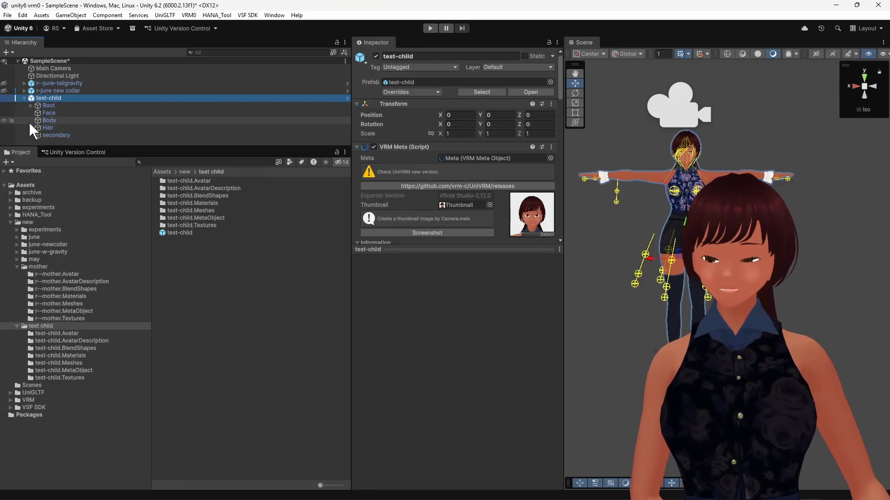
- Add the blend shapes from PerfectSync_VRoid_v1_27_0_Female.txt to test-child's Face mesh with the HANA_Tool Reader
{"action": "left_click", "coordinate": [217, 18]}
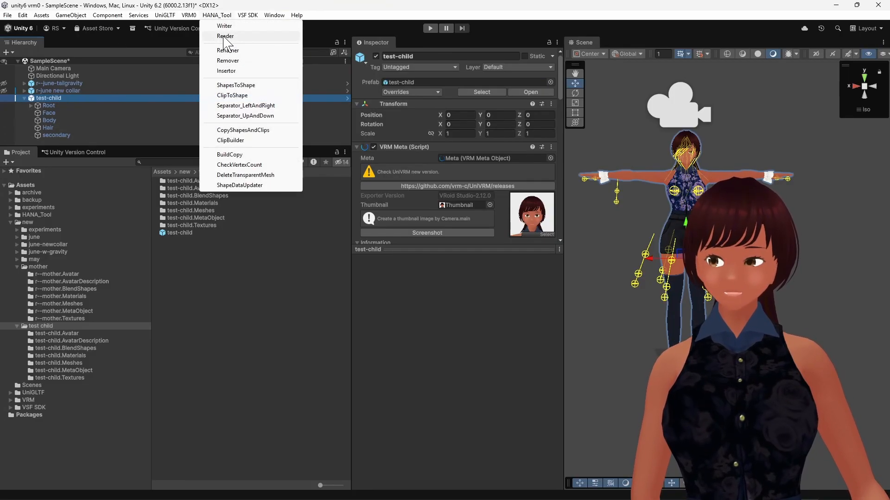
{"action": "left_click", "coordinate": [224, 37]}
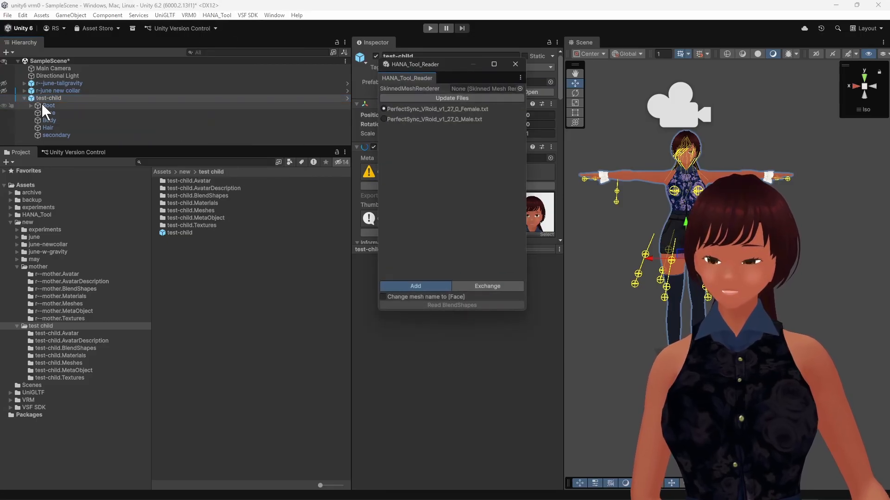
{"action": "left_click_drag", "start_coordinate": [44, 112], "coordinate": [496, 89]}
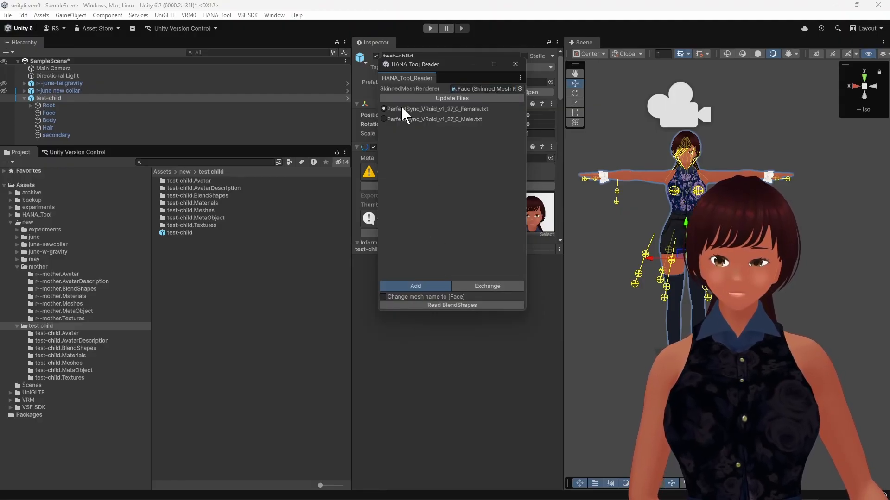
{"action": "left_click", "coordinate": [437, 304]}
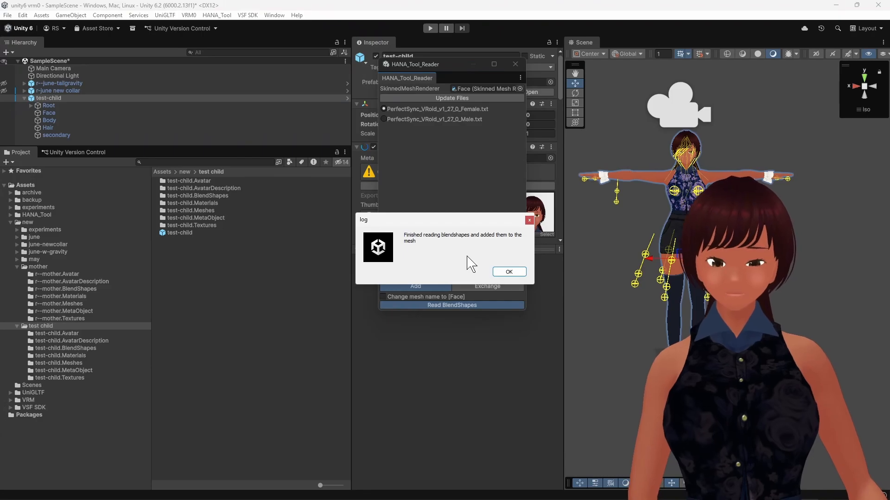
{"action": "left_click", "coordinate": [519, 273]}
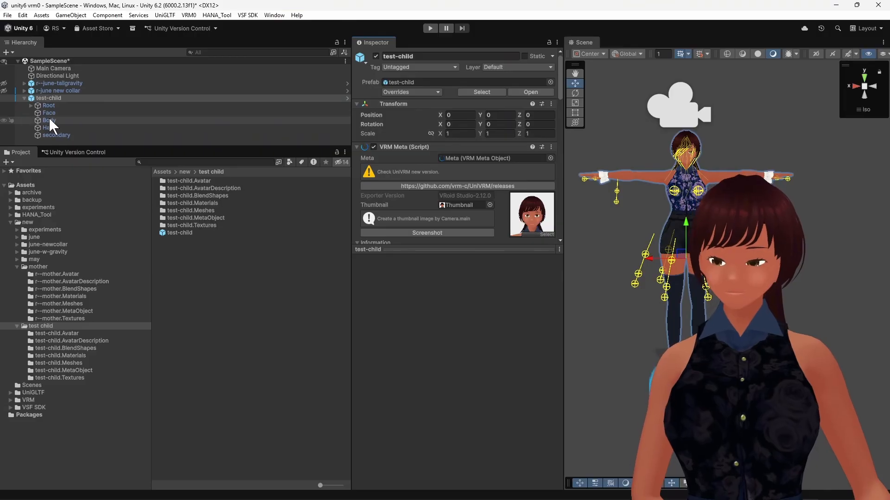
- Build the blend shape clips for the test-child avatar with the HANA_Tool ClipBuilder, using the ARKit and VRoid options
{"action": "left_click", "coordinate": [226, 15]}
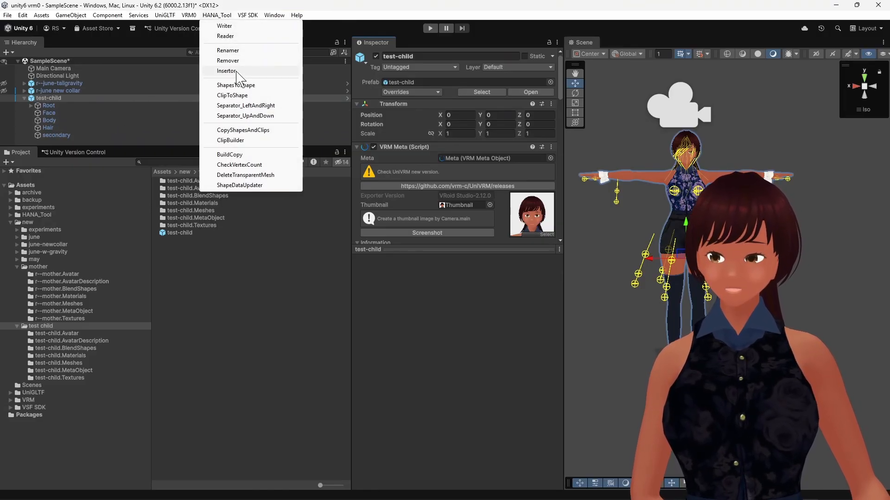
{"action": "left_click", "coordinate": [260, 140]}
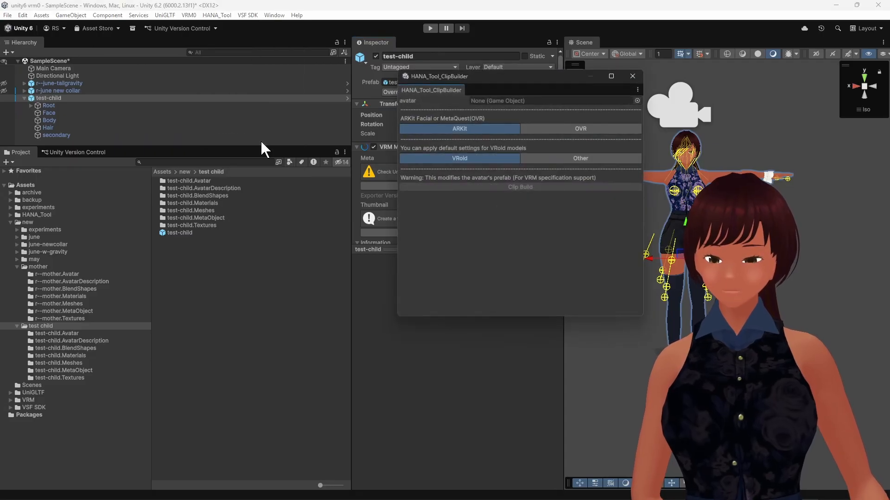
{"action": "left_click", "coordinate": [30, 98]}
{"action": "left_click_drag", "start_coordinate": [31, 98], "coordinate": [544, 99]}
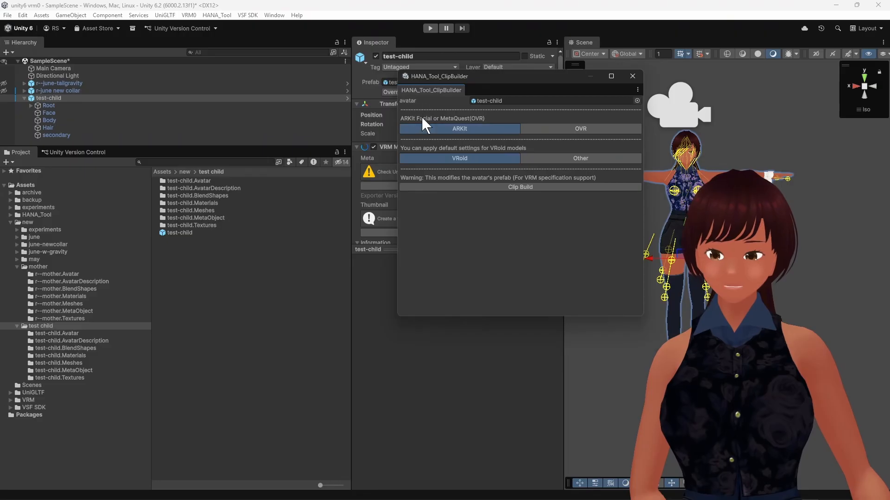
{"action": "left_click", "coordinate": [508, 187]}
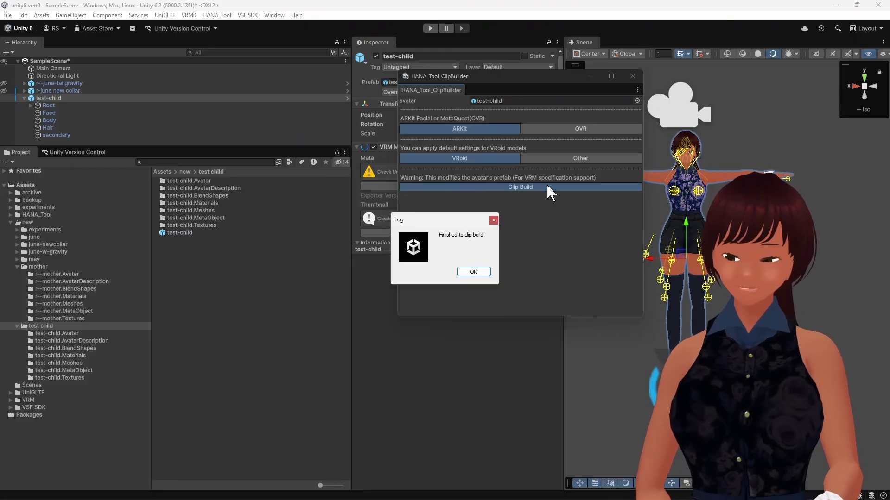
{"action": "left_click", "coordinate": [470, 273]}
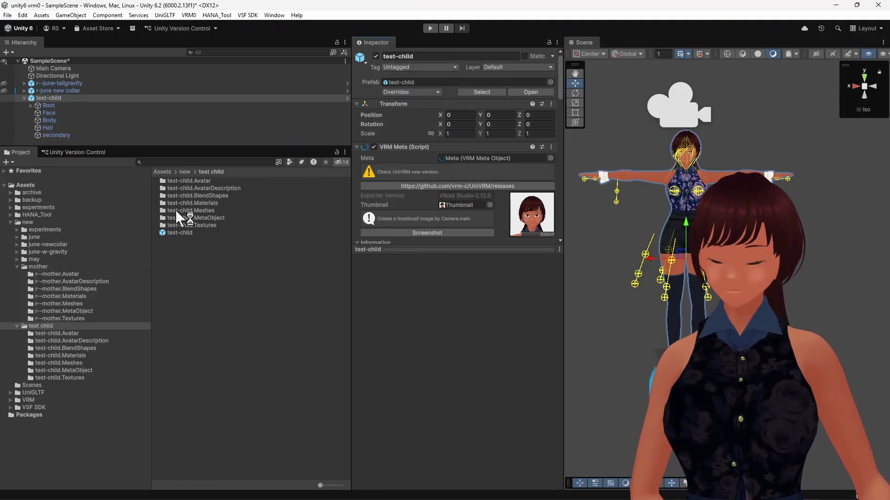
- Open the test-child.BlendShapes folder and look through its list of newly built clips
{"action": "left_click", "coordinate": [223, 195]}
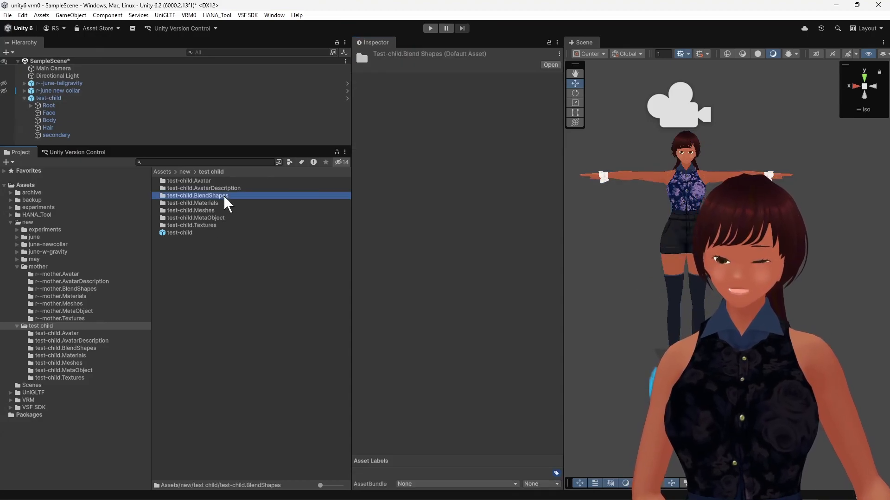
{"action": "double_click", "coordinate": [224, 196]}
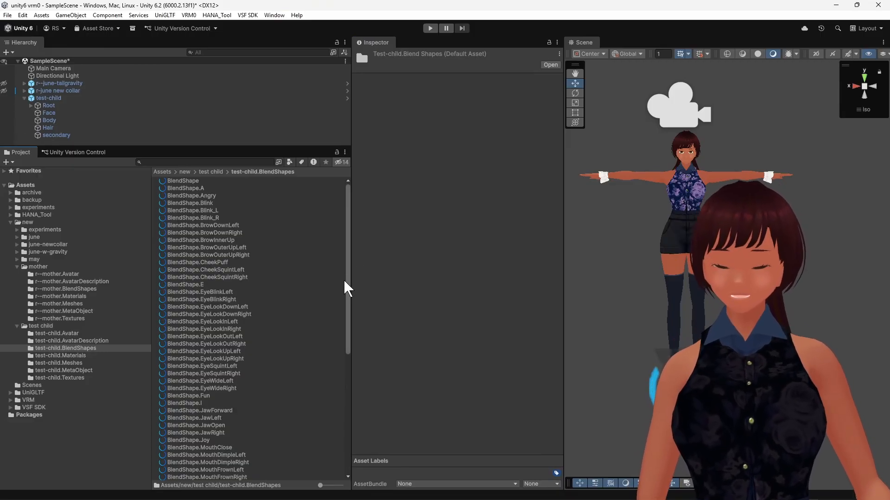
{"action": "left_click_drag", "start_coordinate": [347, 279], "coordinate": [347, 413]}
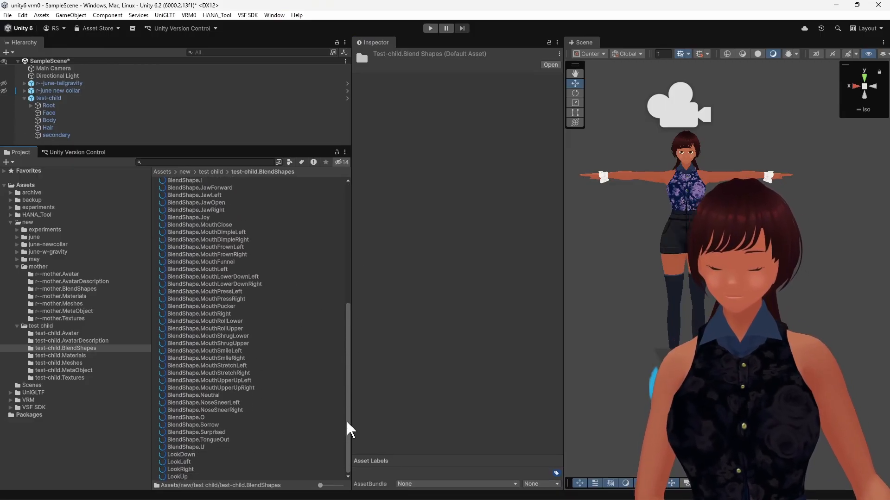
{"action": "scroll", "coordinate": [347, 408], "scroll_direction": "up", "scroll_amount": 3}
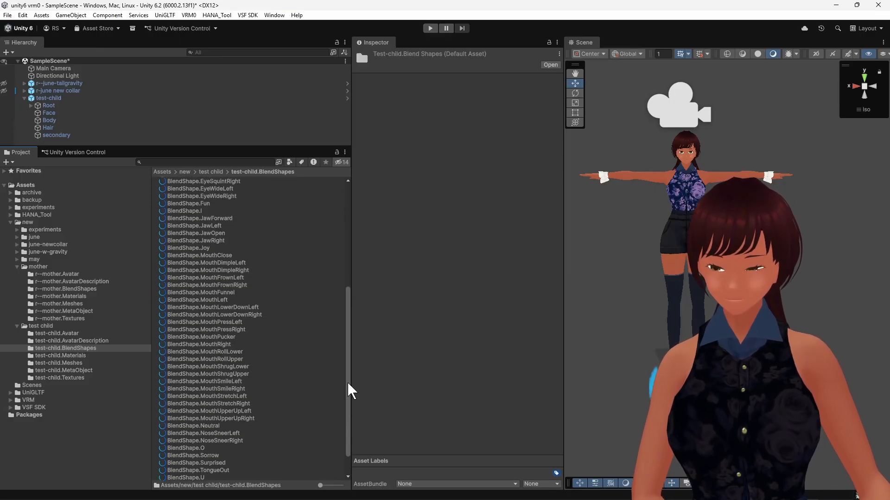
{"action": "scroll", "coordinate": [347, 376], "scroll_direction": "up", "scroll_amount": 3}
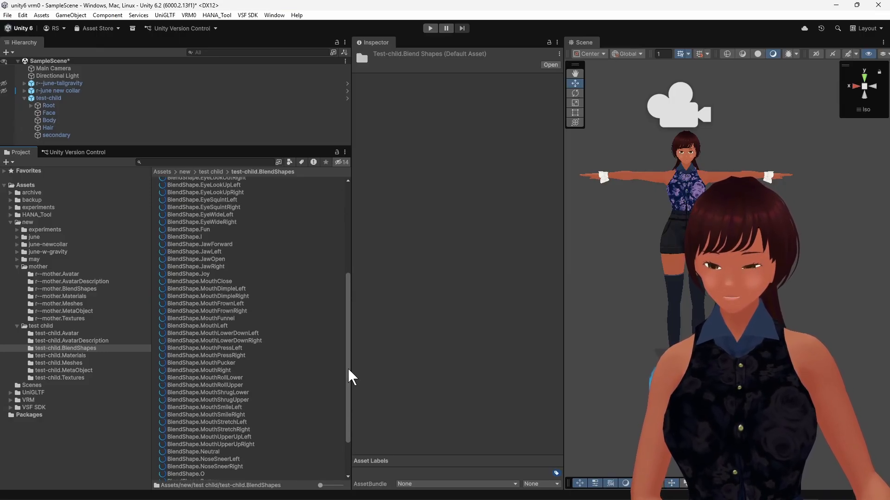
{"action": "left_click_drag", "start_coordinate": [349, 366], "coordinate": [349, 238]}
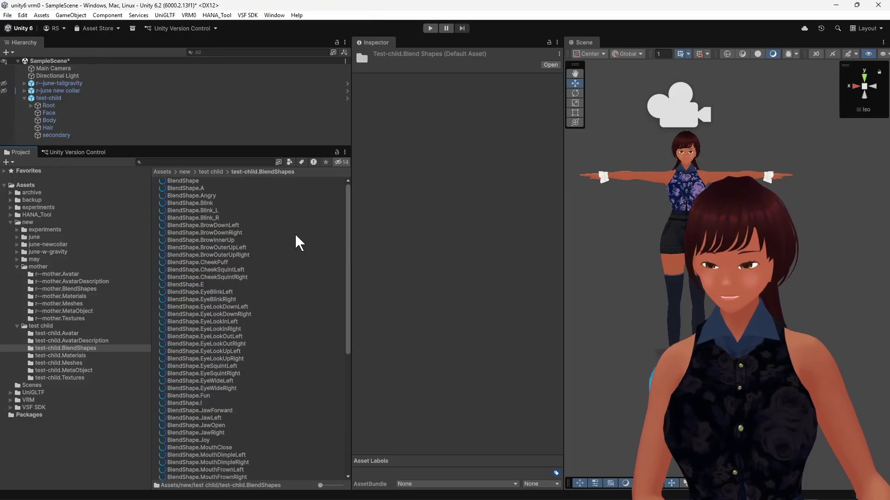
- Apply the mother.preset from r--mother.BlendShapes to test-child's BlendShape avatar asset
{"action": "left_click", "coordinate": [173, 181]}
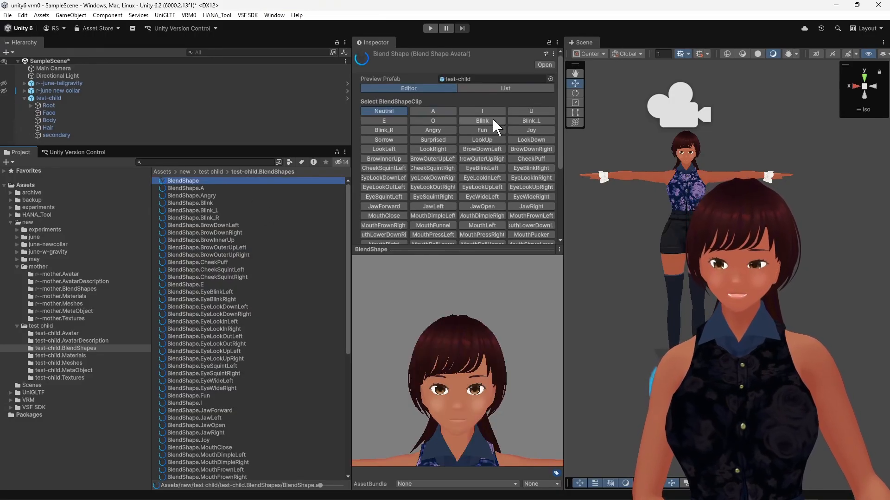
{"action": "left_click", "coordinate": [545, 54]}
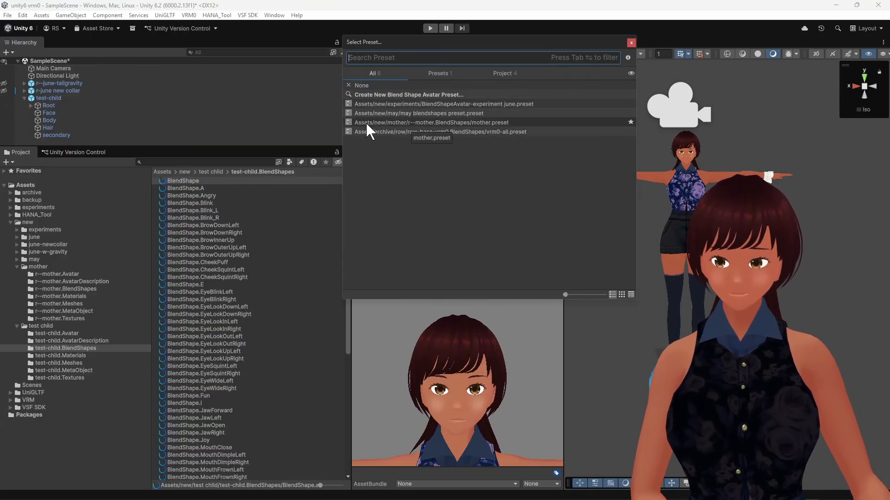
{"action": "left_click", "coordinate": [465, 121]}
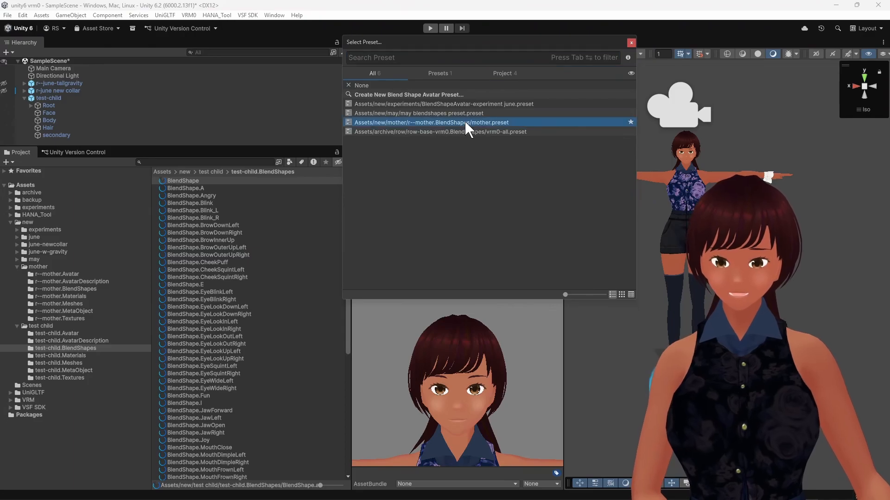
{"action": "double_click", "coordinate": [544, 123]}
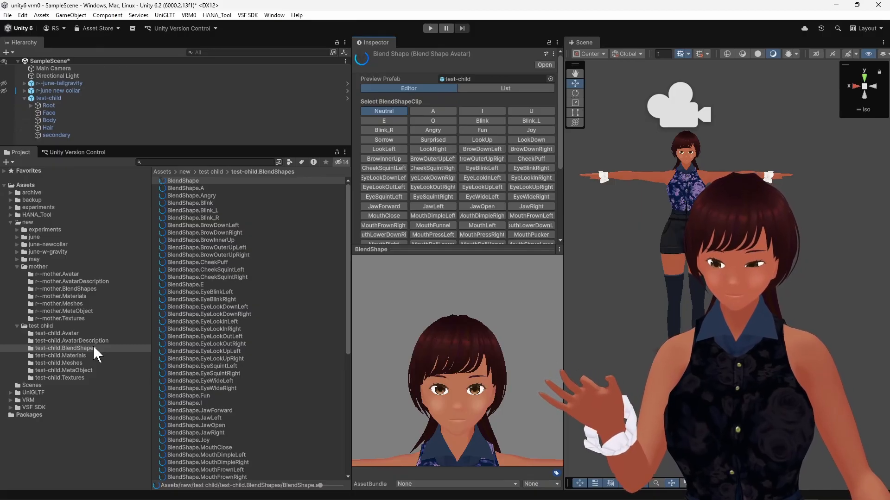
- Look through test-child's individual blend shape clips, from EyeLookOutLeft down to the LookDown clip
{"action": "left_click", "coordinate": [195, 337]}
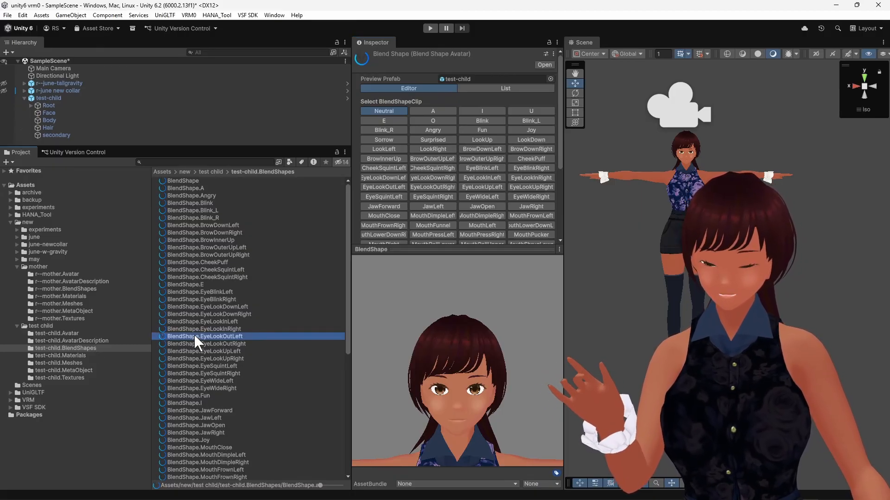
{"action": "scroll", "coordinate": [195, 331], "scroll_direction": "down", "scroll_amount": 3}
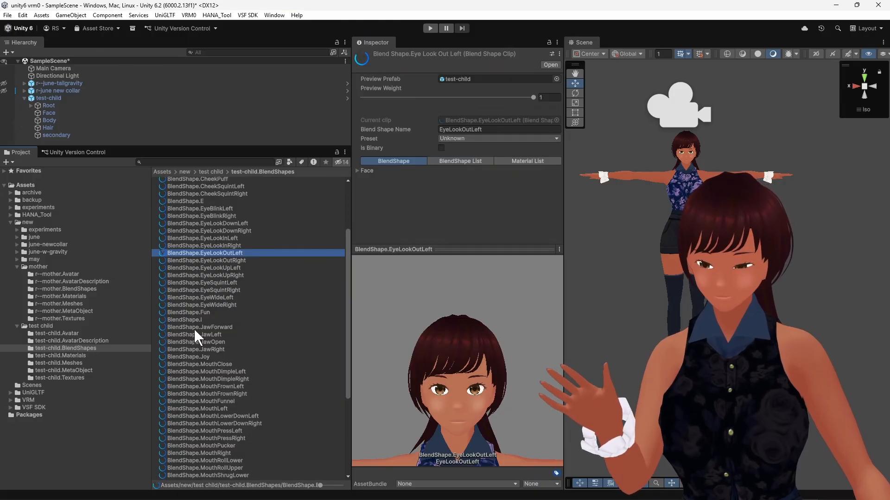
{"action": "scroll", "coordinate": [194, 328], "scroll_direction": "down", "scroll_amount": 3}
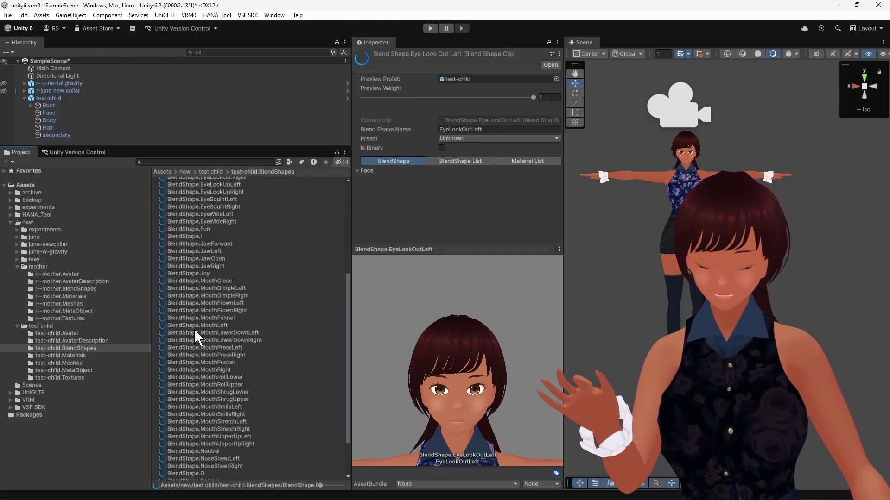
{"action": "left_click", "coordinate": [200, 348]}
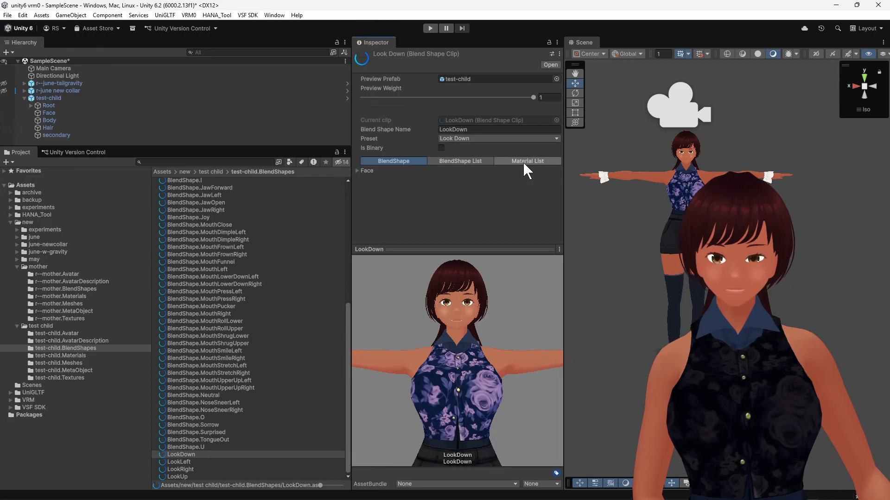
- Examine the material list, blend shape list and Face slider values of test-child's own LookDown clip
{"action": "left_click", "coordinate": [525, 161]}
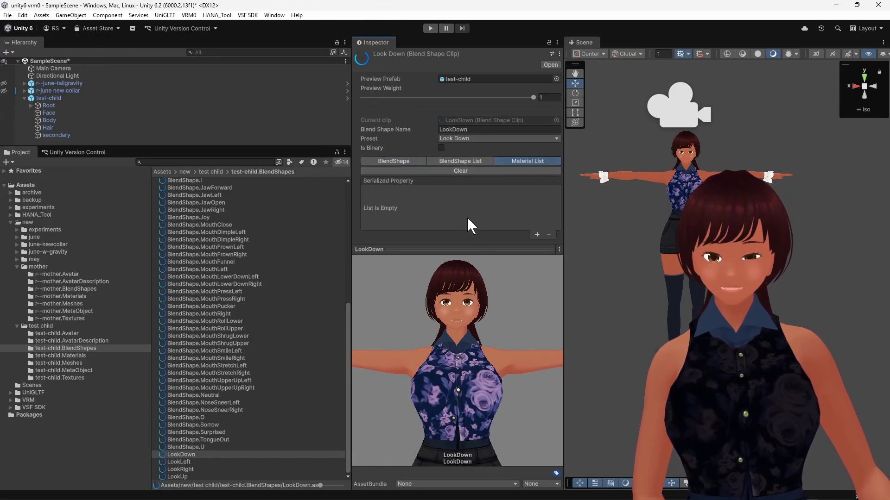
{"action": "left_click", "coordinate": [457, 160]}
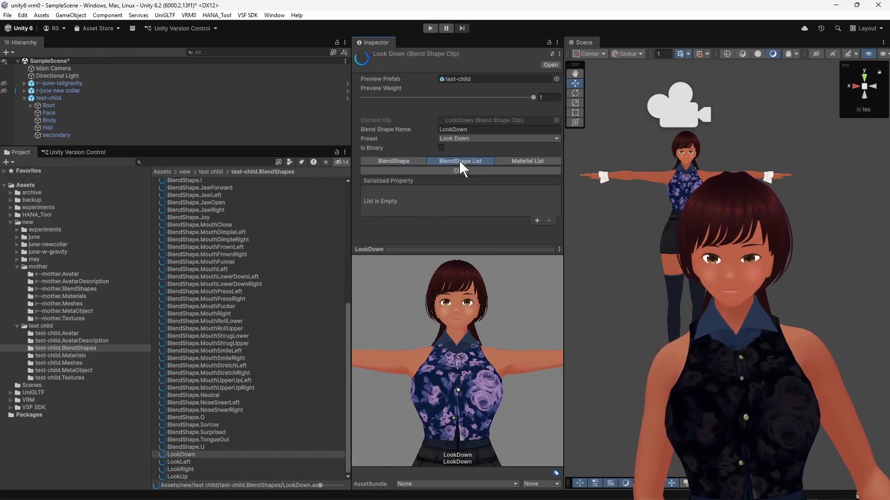
{"action": "left_click", "coordinate": [399, 161]}
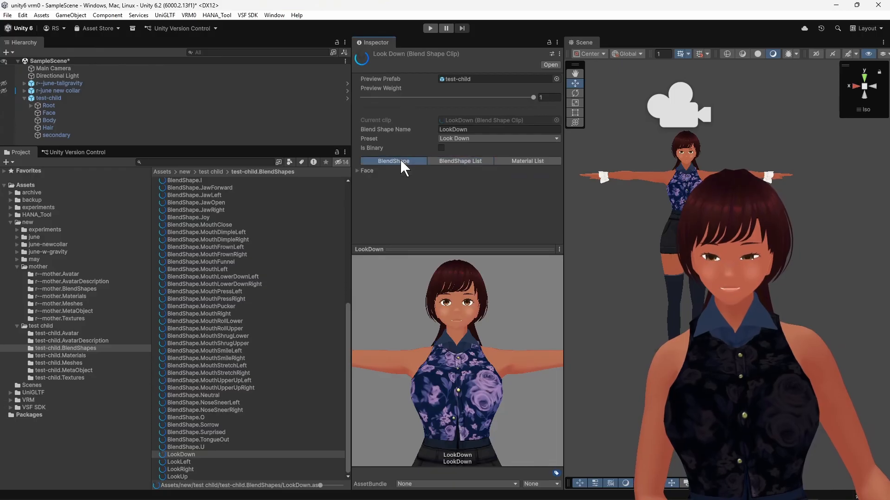
{"action": "left_click", "coordinate": [356, 171]}
{"action": "scroll", "coordinate": [428, 210], "scroll_direction": "down", "scroll_amount": 4}
{"action": "scroll", "coordinate": [428, 207], "scroll_direction": "up", "scroll_amount": 4}
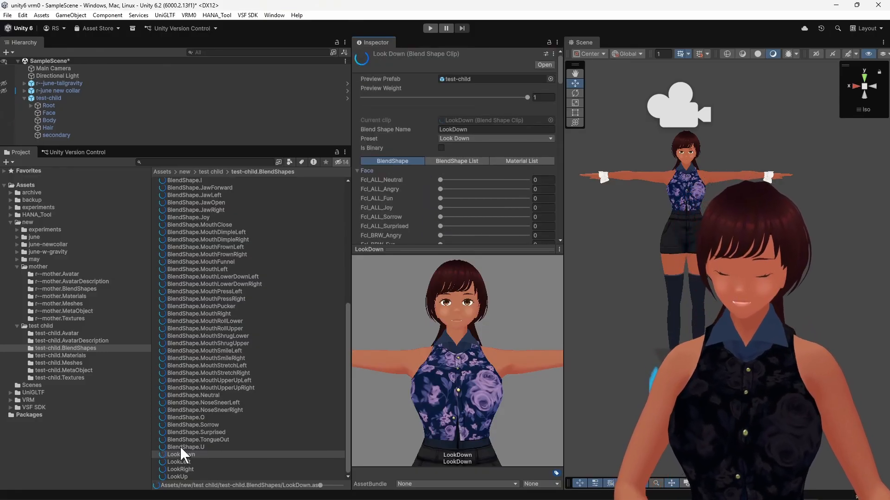
{"action": "left_click", "coordinate": [193, 455]}
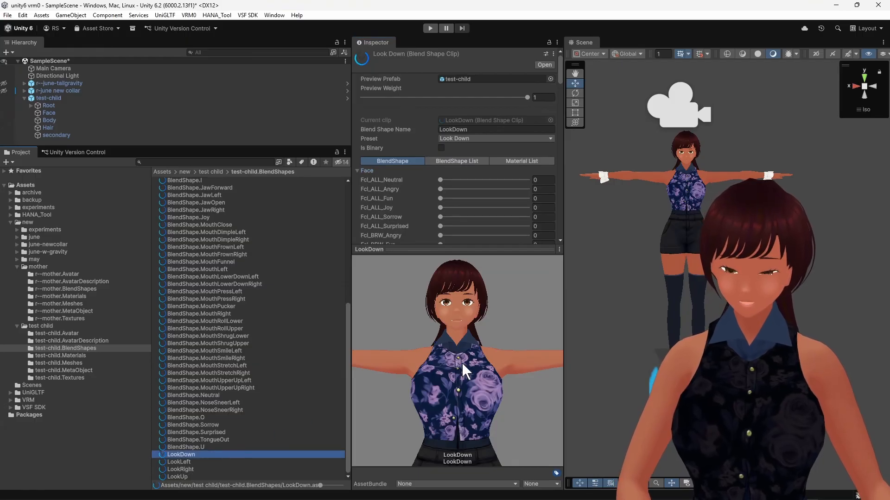
{"action": "left_click", "coordinate": [454, 161]}
{"action": "left_click", "coordinate": [518, 161]}
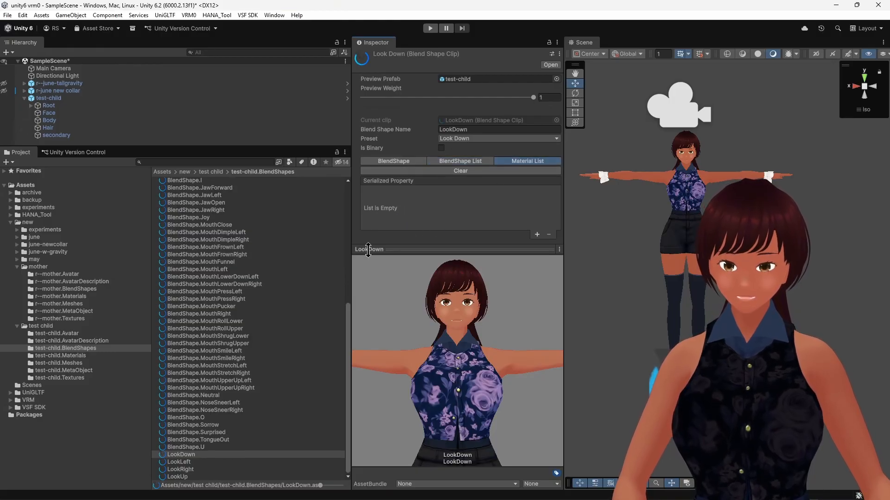
- Open the r--mother.BlendShapes folder and view the mother avatar's Joy and LookRight clips
{"action": "left_click", "coordinate": [71, 288]}
{"action": "scroll", "coordinate": [246, 424], "scroll_direction": "down", "scroll_amount": 1}
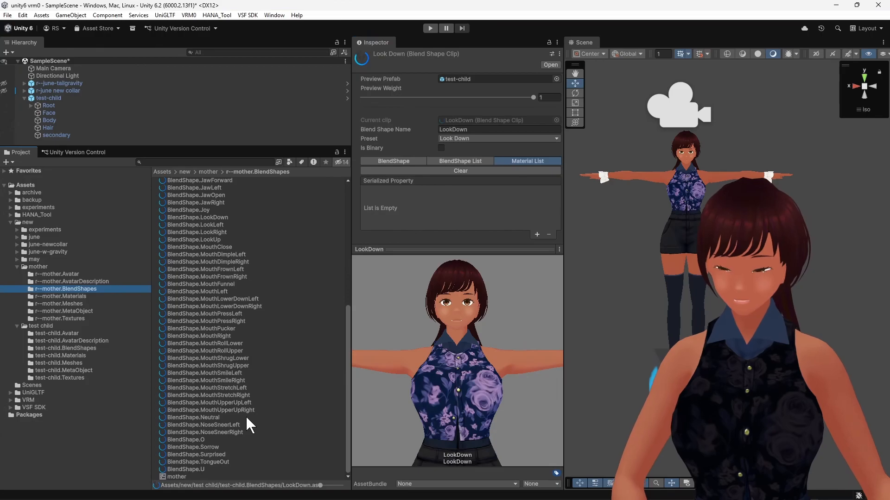
{"action": "left_click", "coordinate": [194, 210]}
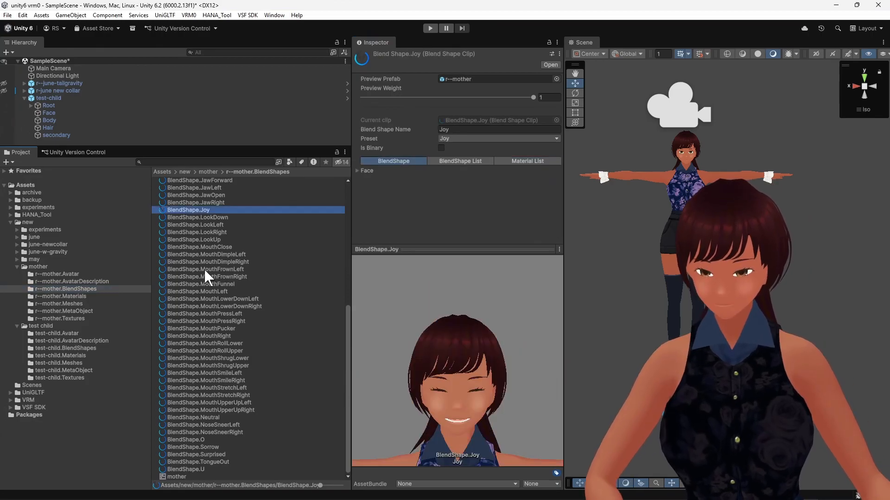
{"action": "left_click", "coordinate": [206, 232]}
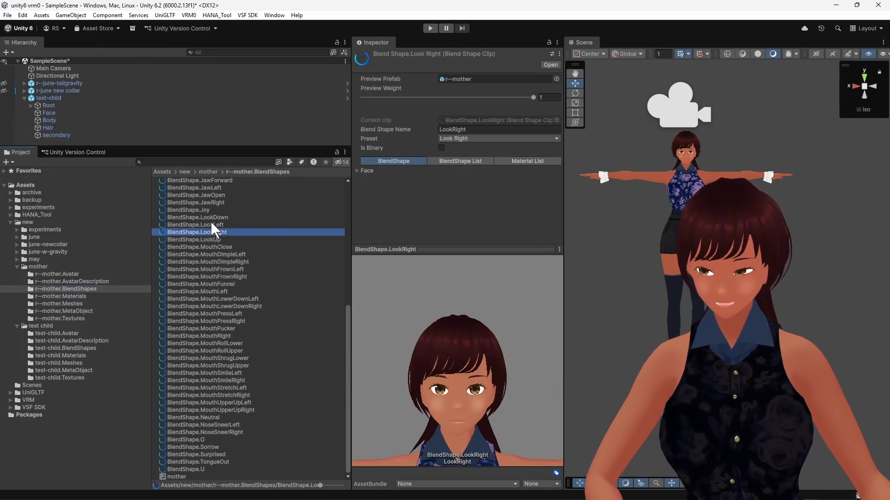
- Examine the material list of the mother avatar's LookDown clip and the contents of the mother preset
{"action": "left_click", "coordinate": [210, 217]}
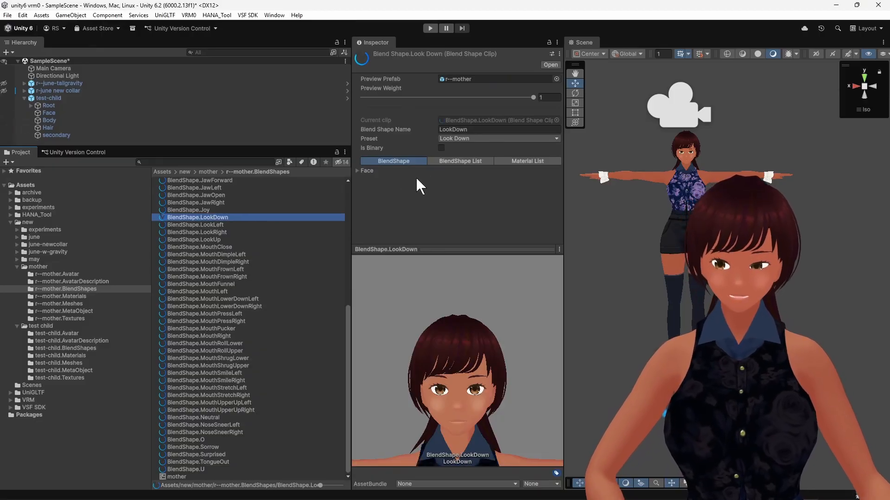
{"action": "left_click", "coordinate": [509, 160]}
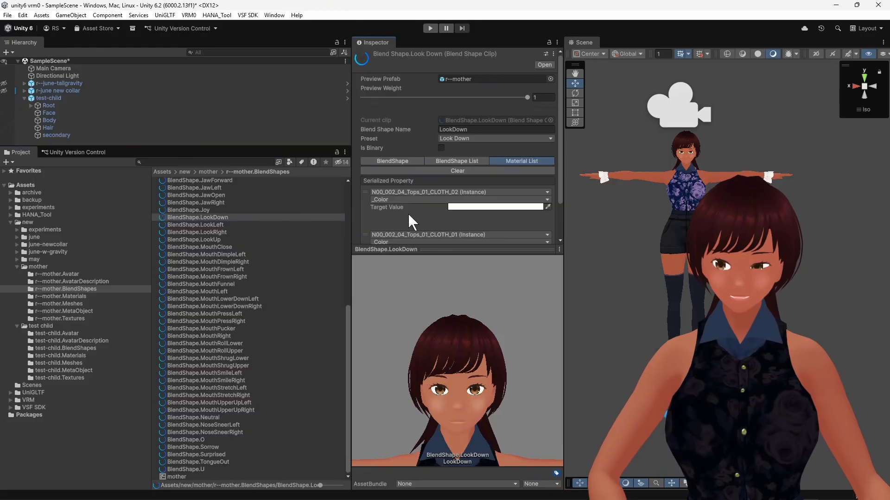
{"action": "scroll", "coordinate": [409, 212], "scroll_direction": "down", "scroll_amount": 2}
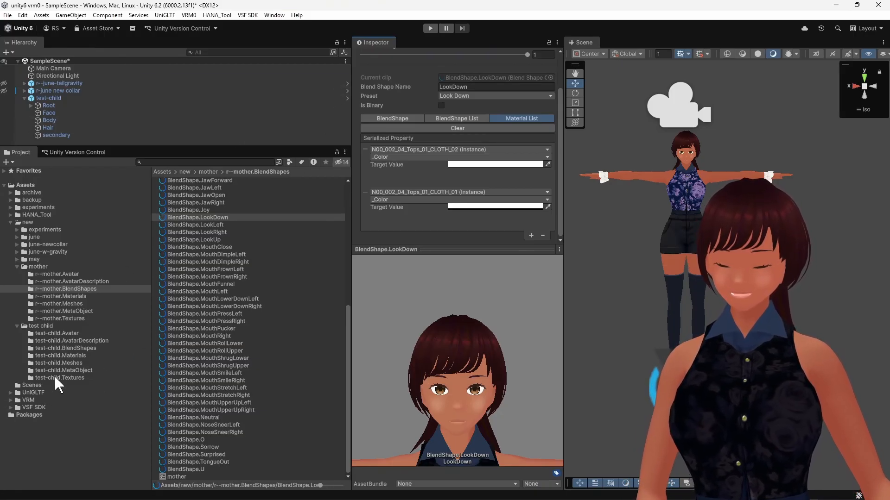
{"action": "left_click", "coordinate": [177, 477]}
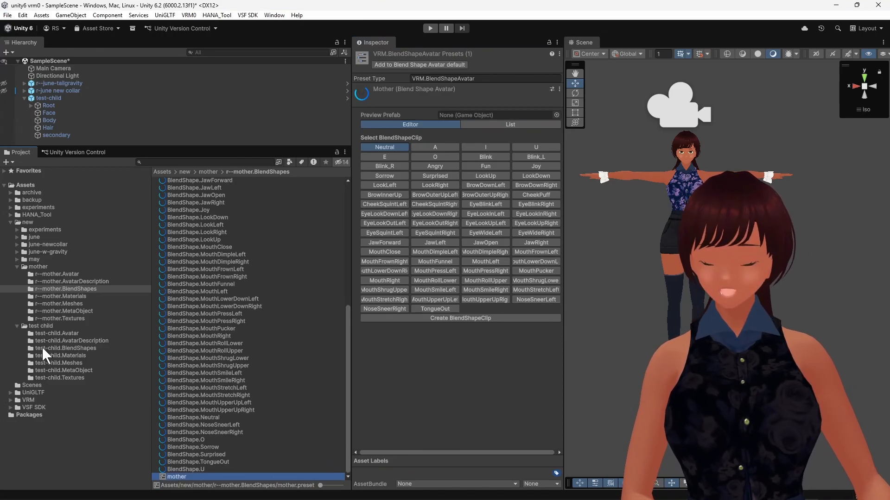
- Start a VRM 0.x export with the test-child scene object as the export root
{"action": "left_click", "coordinate": [50, 326]}
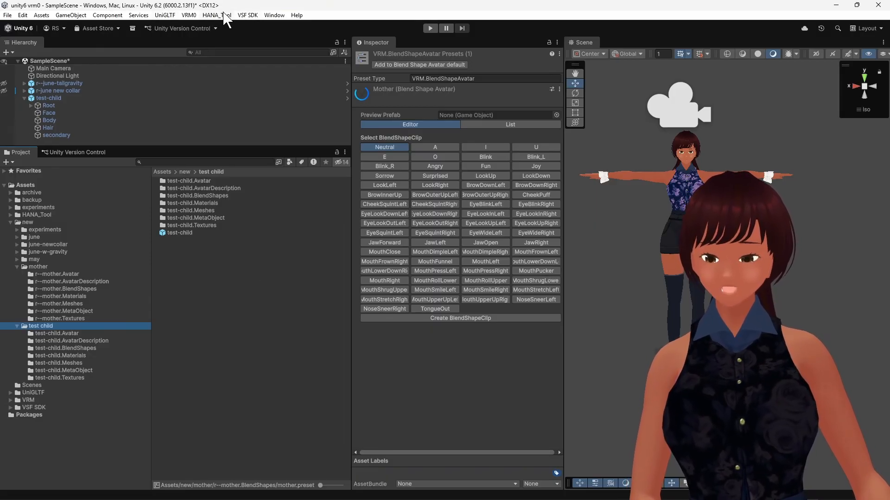
{"action": "left_click", "coordinate": [189, 16]}
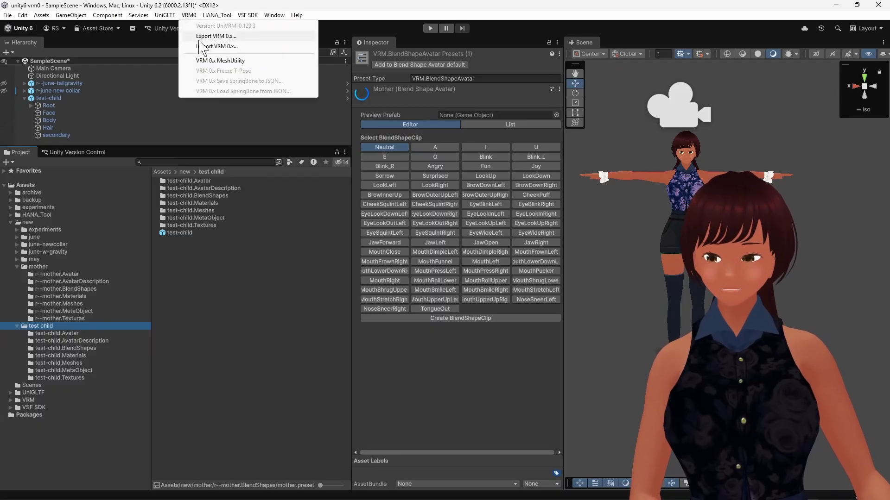
{"action": "left_click", "coordinate": [214, 36]}
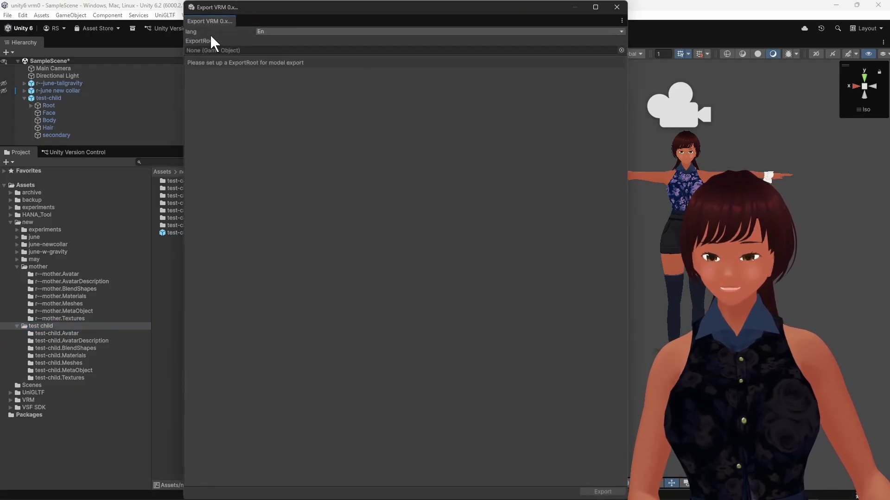
{"action": "left_click_drag", "start_coordinate": [38, 98], "coordinate": [363, 48]}
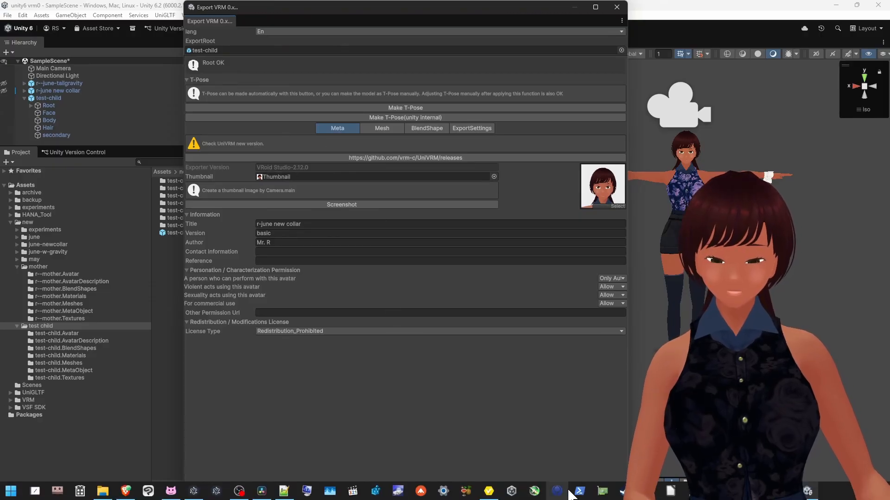
- Export the avatar into the New folder directory as test-child3.vrm
{"action": "left_click", "coordinate": [603, 492]}
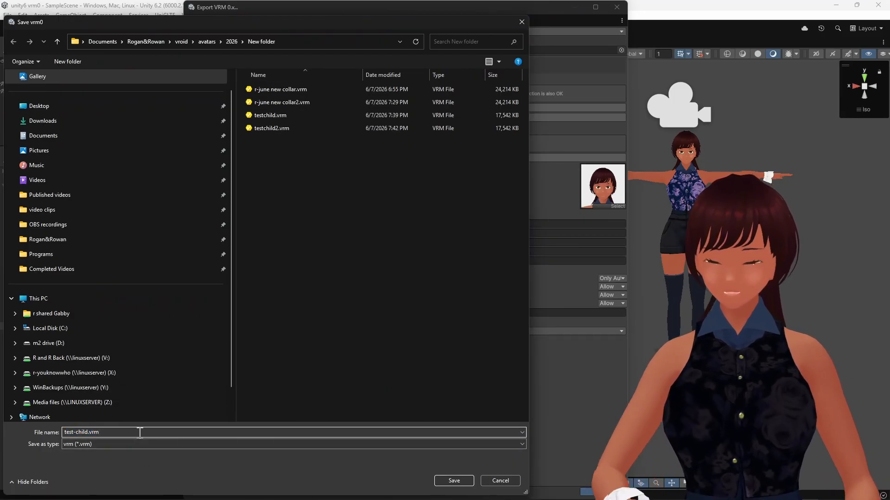
{"action": "key", "text": "Left"}
{"action": "key", "text": "Left"}
{"action": "key", "text": "Left"}
{"action": "key", "text": "Left"}
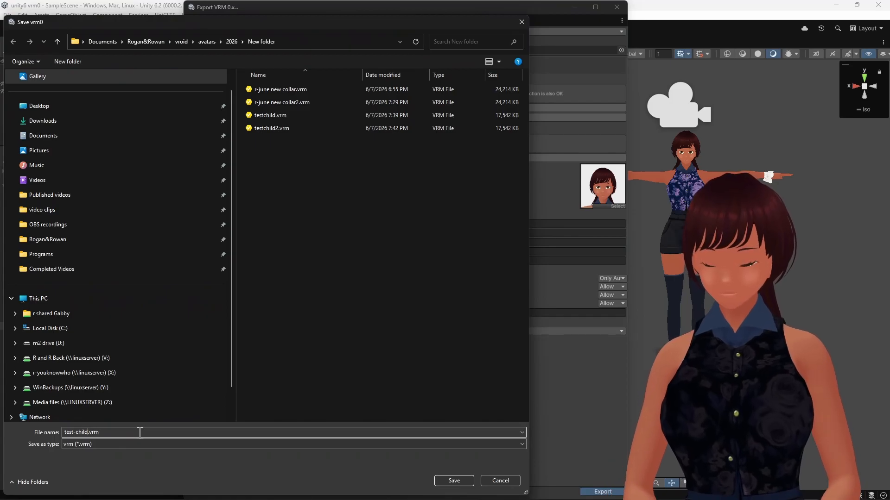
{"action": "key", "text": "Return"}
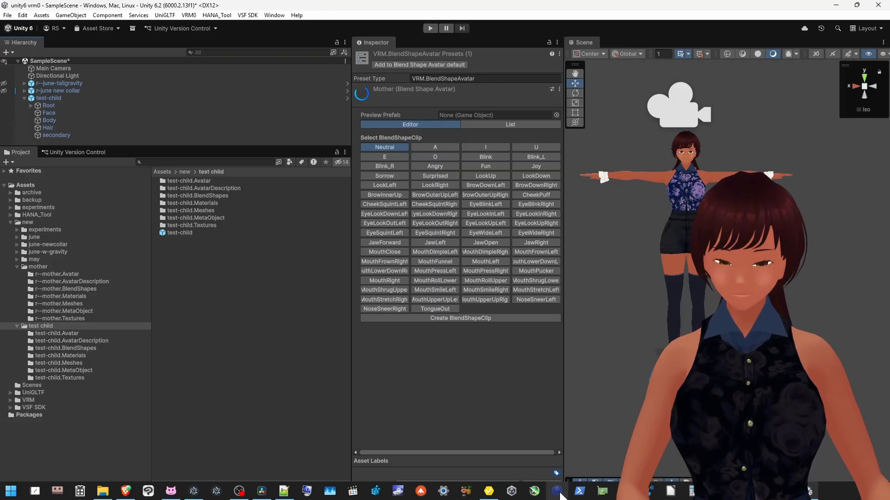
- Switch to VNyan, move its window aside and load the testchild.vrm avatar
{"action": "left_click", "coordinate": [171, 498]}
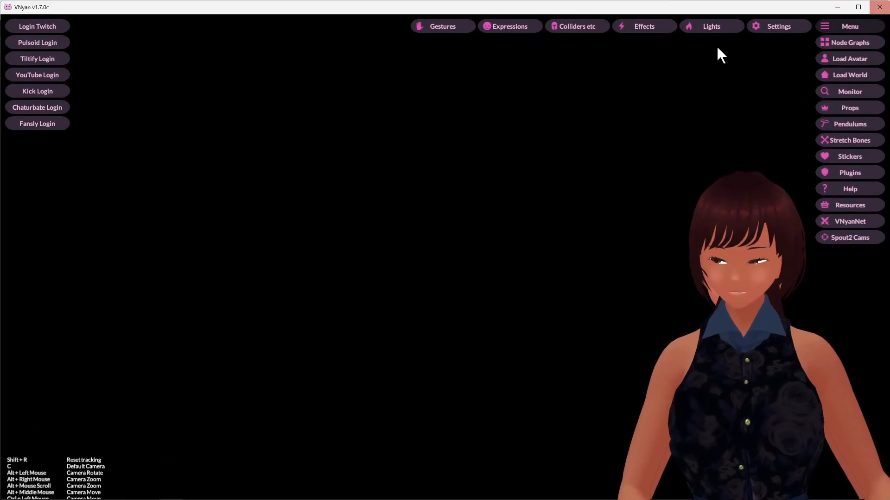
{"action": "left_click_drag", "start_coordinate": [696, 18], "coordinate": [407, 22]}
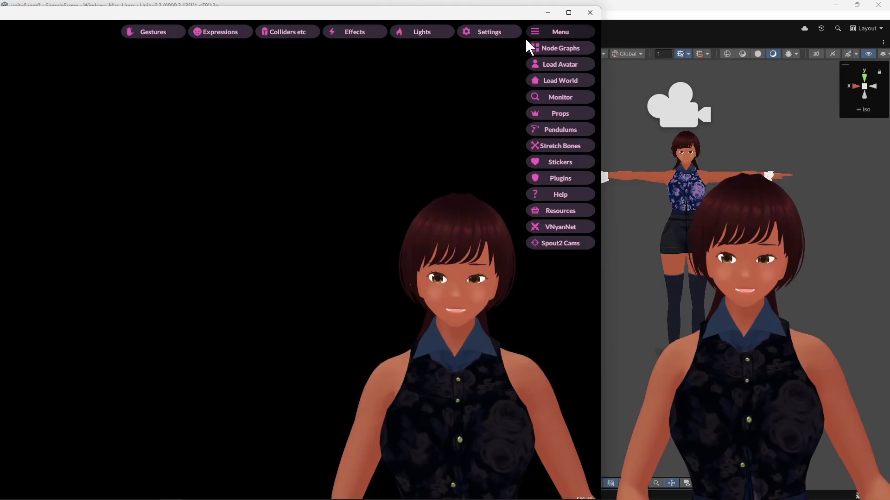
{"action": "left_click", "coordinate": [555, 65]}
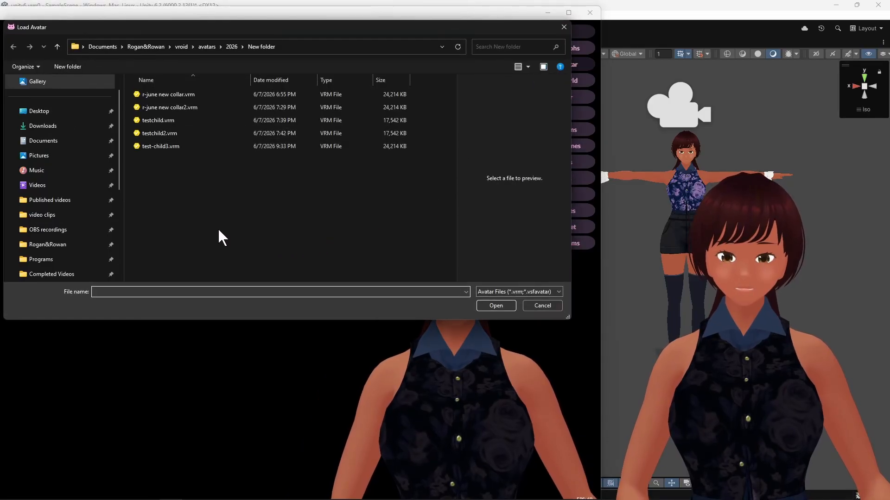
{"action": "left_click", "coordinate": [203, 122]}
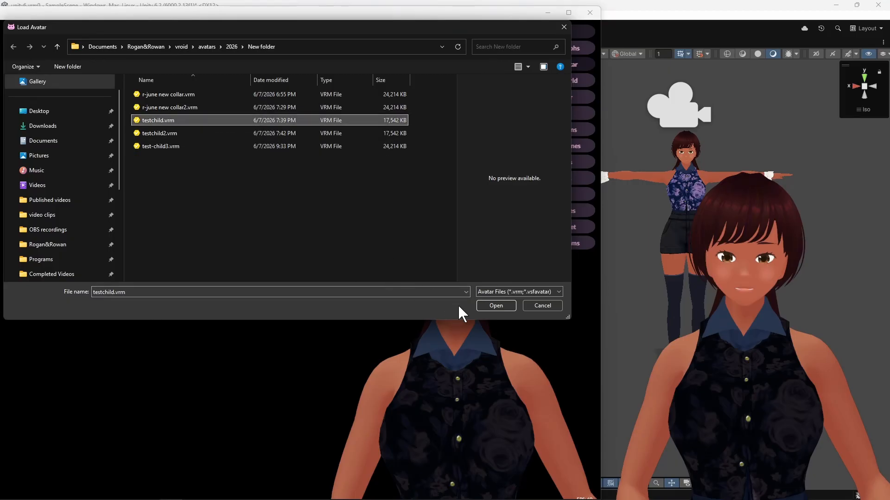
{"action": "left_click", "coordinate": [496, 305]}
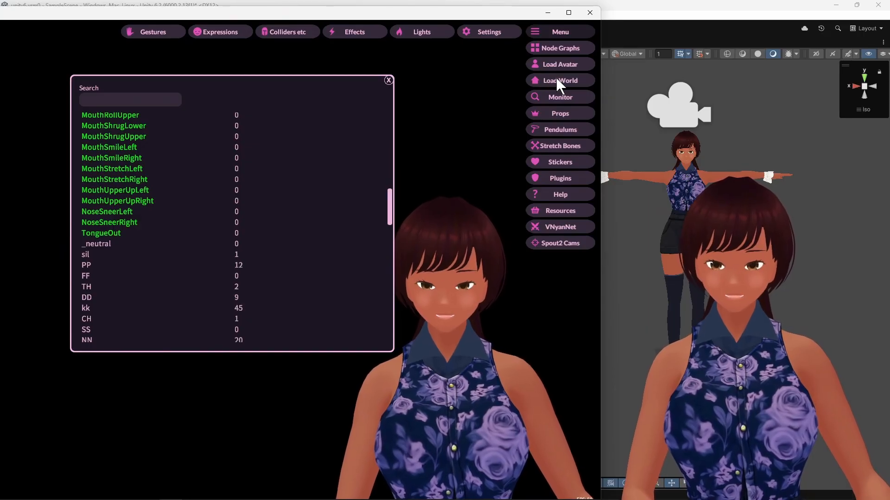
- Load the test-child3.vrm avatar, close the blend shape monitor and minimize VNyan
{"action": "left_click", "coordinate": [560, 63]}
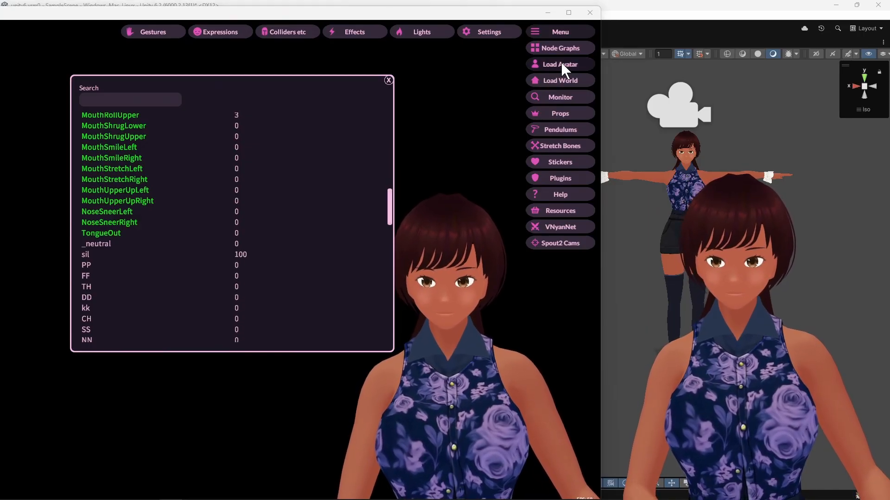
{"action": "left_click", "coordinate": [284, 145]}
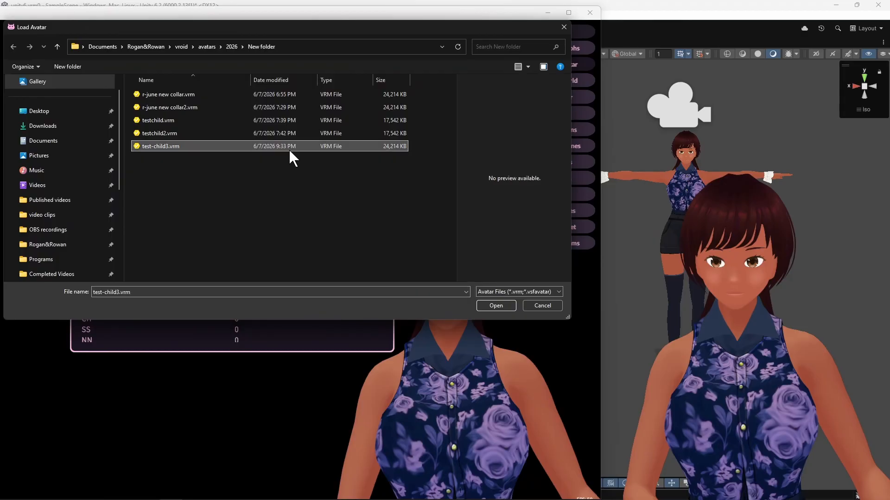
{"action": "left_click", "coordinate": [494, 306]}
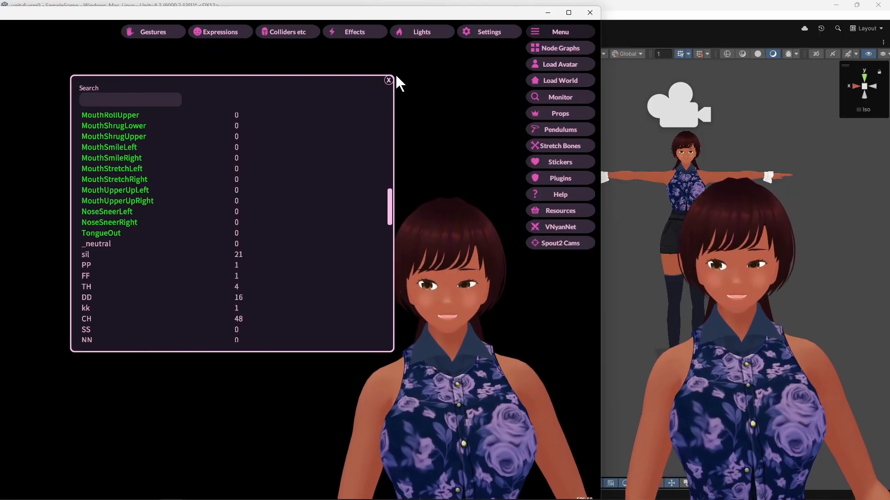
{"action": "left_click", "coordinate": [388, 80]}
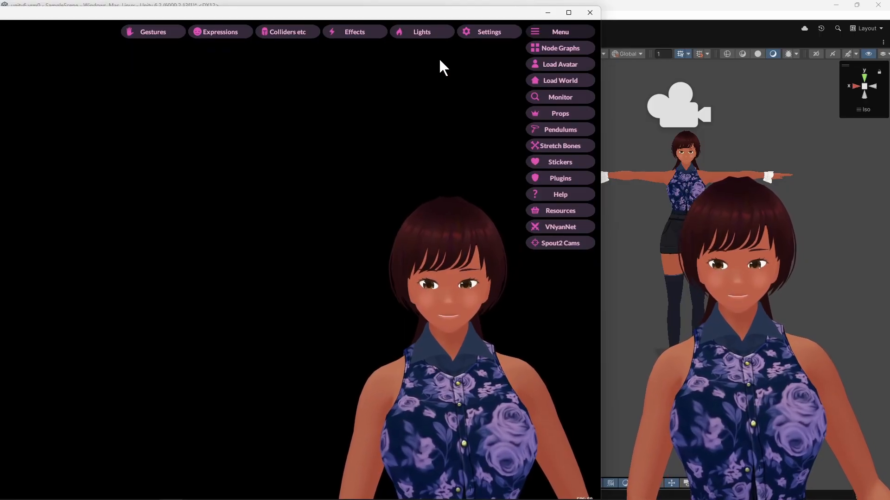
{"action": "left_click", "coordinate": [542, 18]}
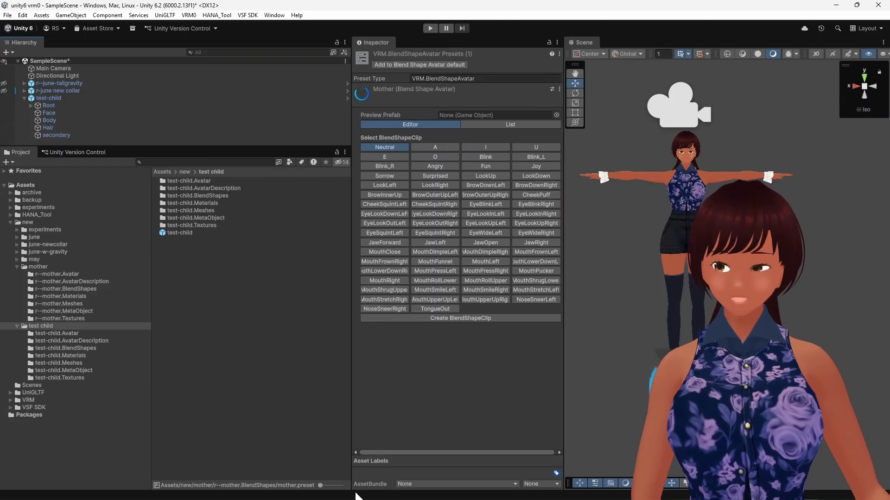
- Switch to the web browser and look through the YouTube channel's videos for the tutorial on copying blendshapes in Unity
{"action": "mouse_move", "coordinate": [354, 496]}
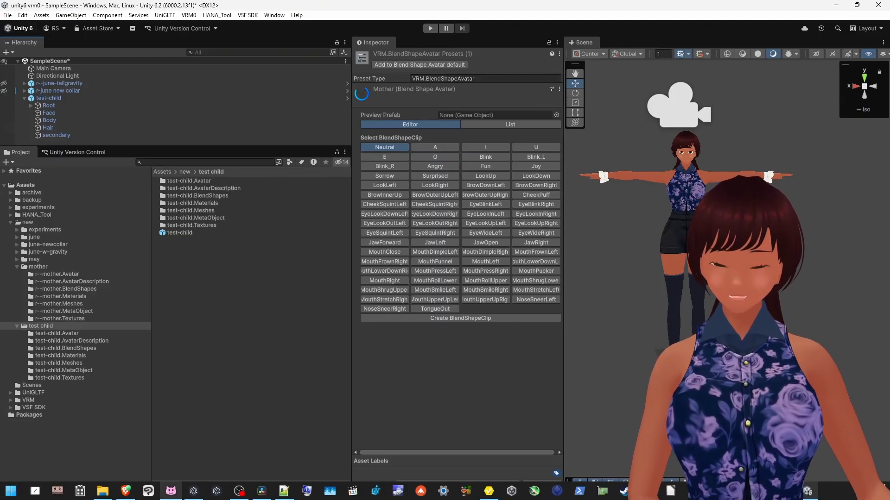
{"action": "left_click", "coordinate": [121, 493]}
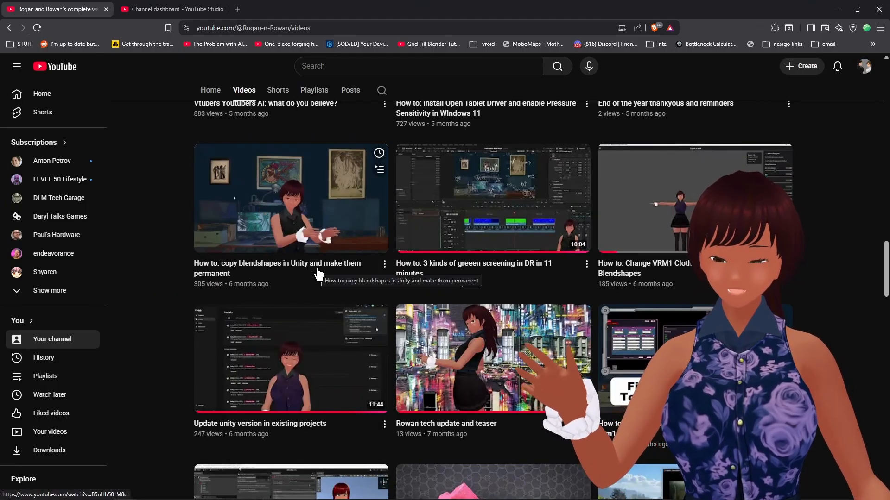
{"action": "scroll", "coordinate": [319, 273], "scroll_direction": "up", "scroll_amount": 1}
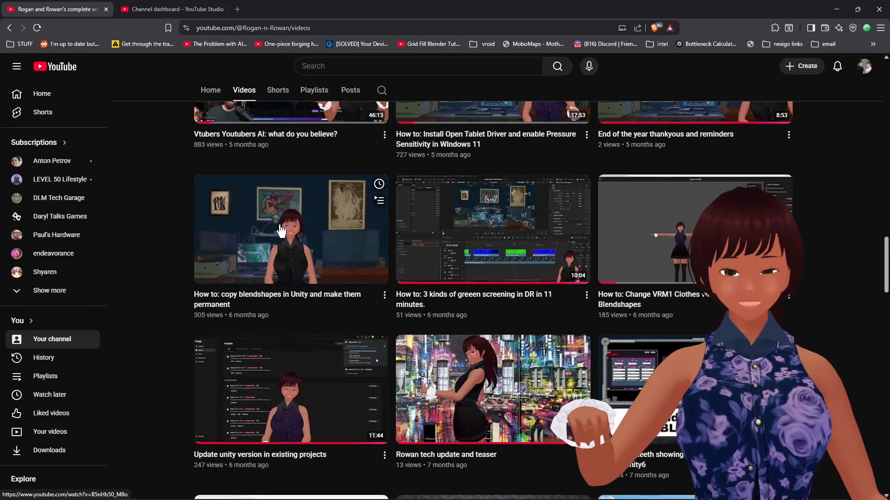